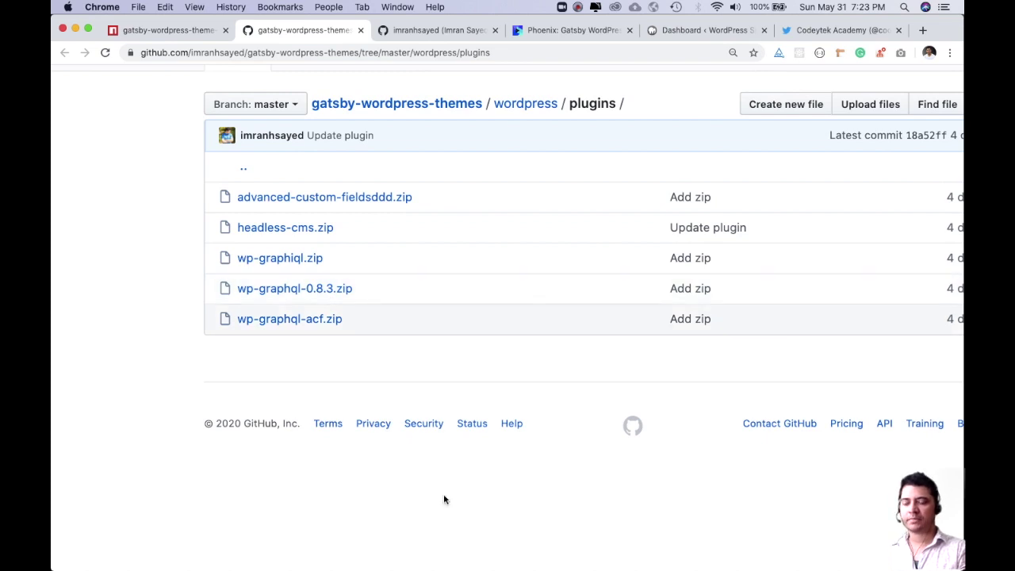
Step: Download advanced-custom-fieldsddd.zip and headless-cms.zip from the repository's wordpress/plugins folder
{"action": "key", "text": "super+0"}
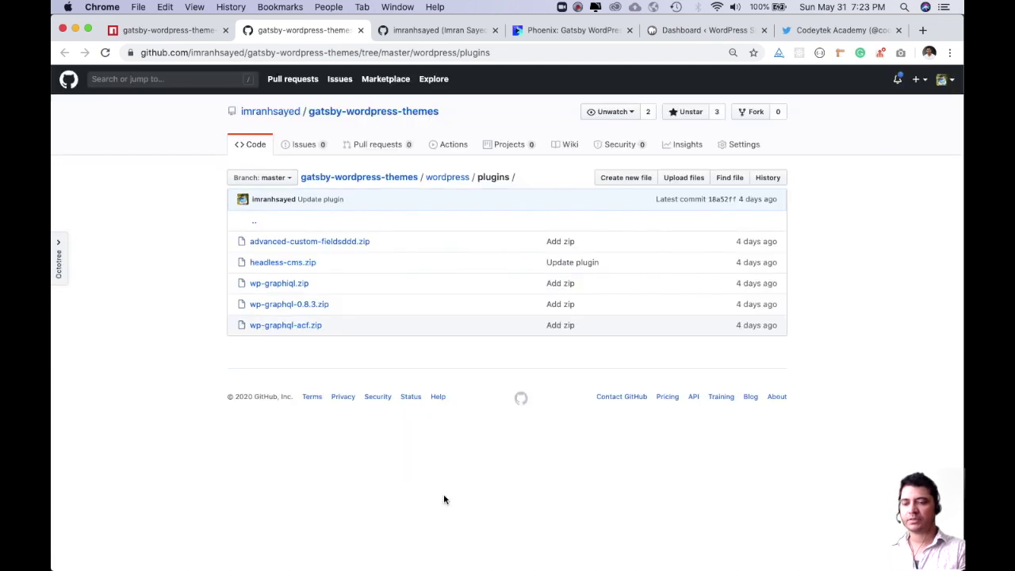
{"action": "left_click", "coordinate": [331, 246]}
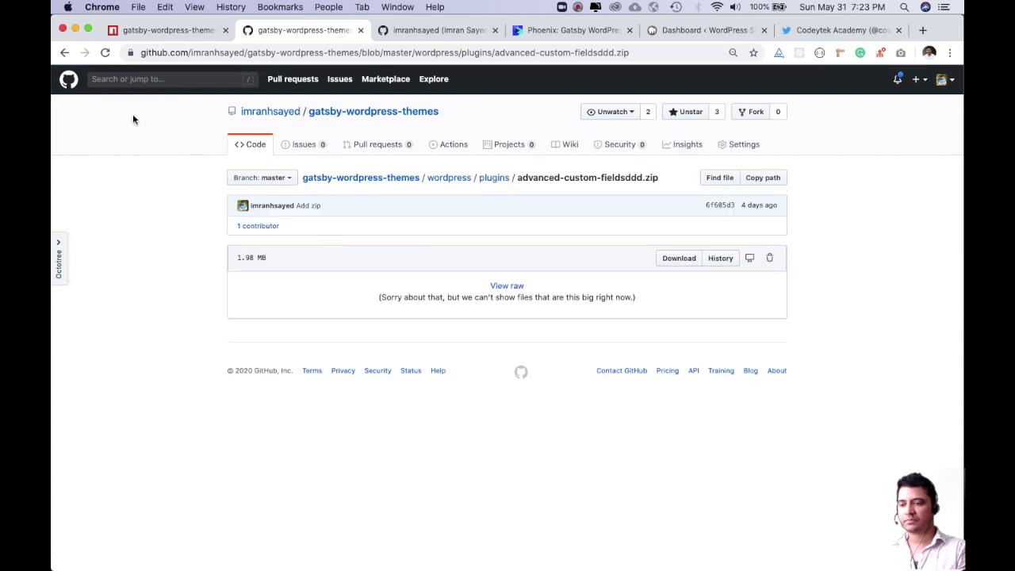
{"action": "left_click", "coordinate": [676, 260]}
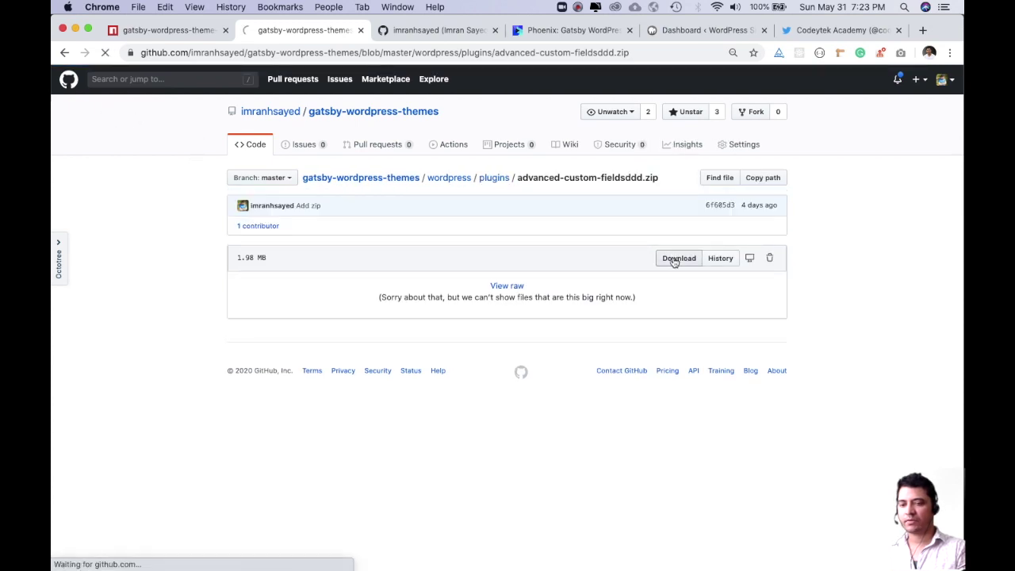
{"action": "left_click", "coordinate": [64, 52]}
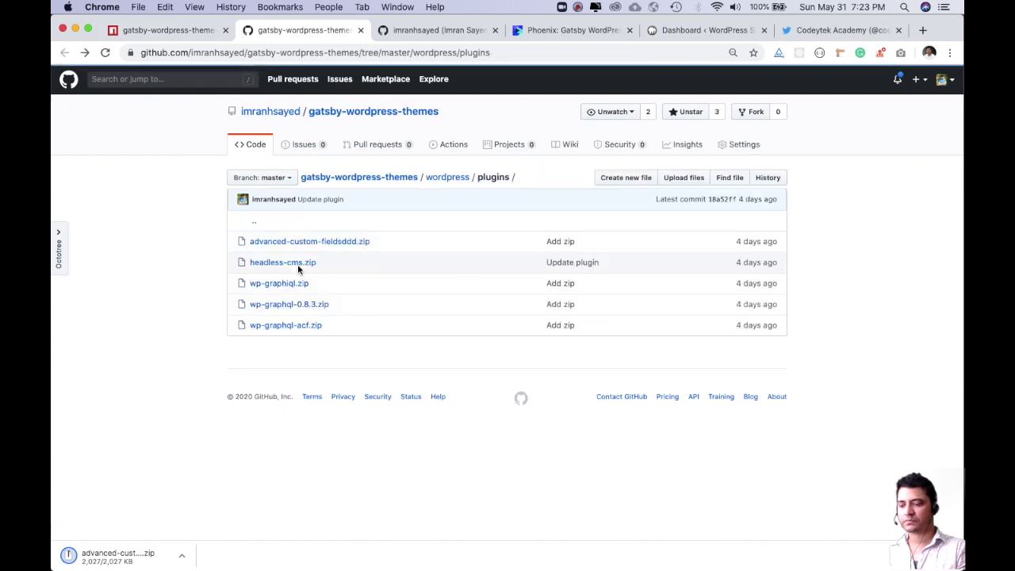
{"action": "left_click", "coordinate": [300, 270]}
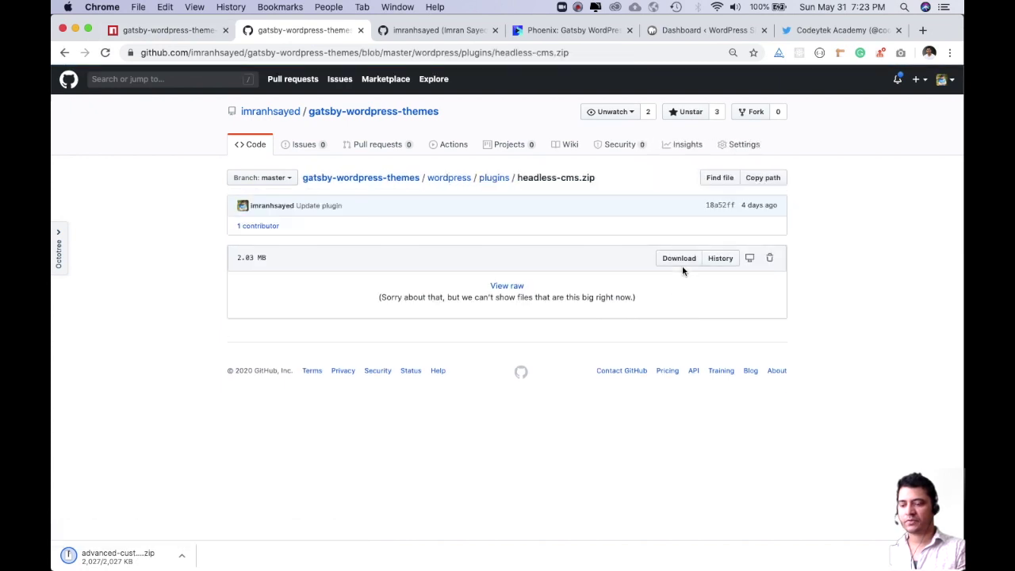
{"action": "left_click", "coordinate": [679, 260]}
Step: Download wp-graphiql.zip and wp-graphql-0.8.3.zip from the same plugins folder
{"action": "left_click", "coordinate": [64, 53]}
{"action": "left_click", "coordinate": [293, 284]}
{"action": "left_click", "coordinate": [689, 262]}
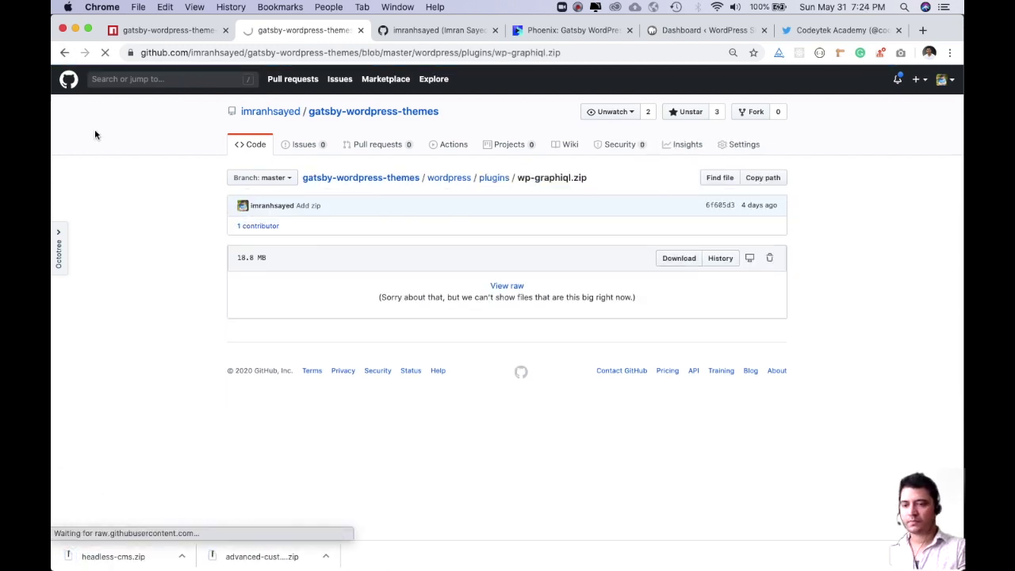
{"action": "left_click", "coordinate": [65, 52]}
{"action": "left_click", "coordinate": [321, 303]}
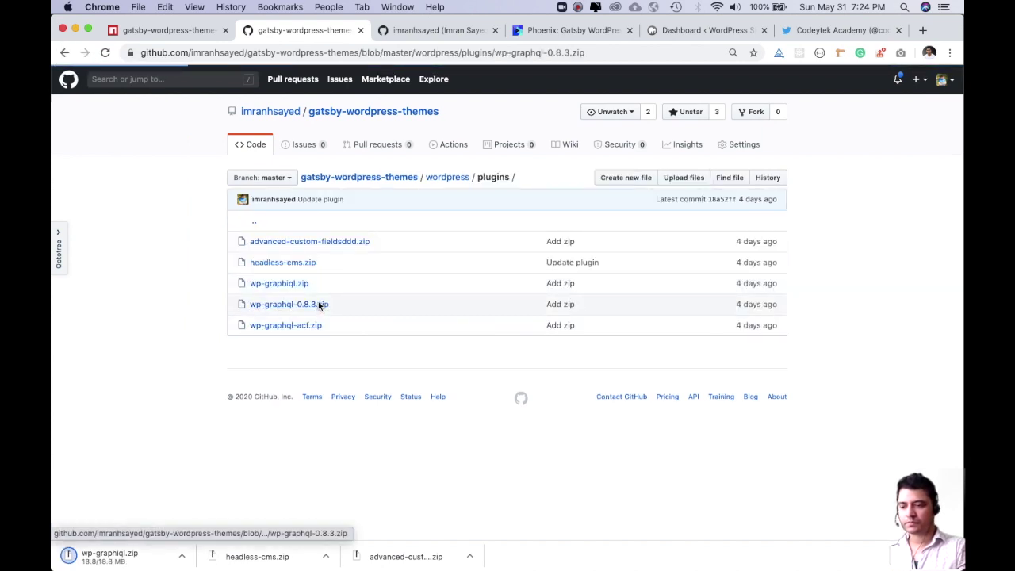
{"action": "left_click", "coordinate": [668, 262]}
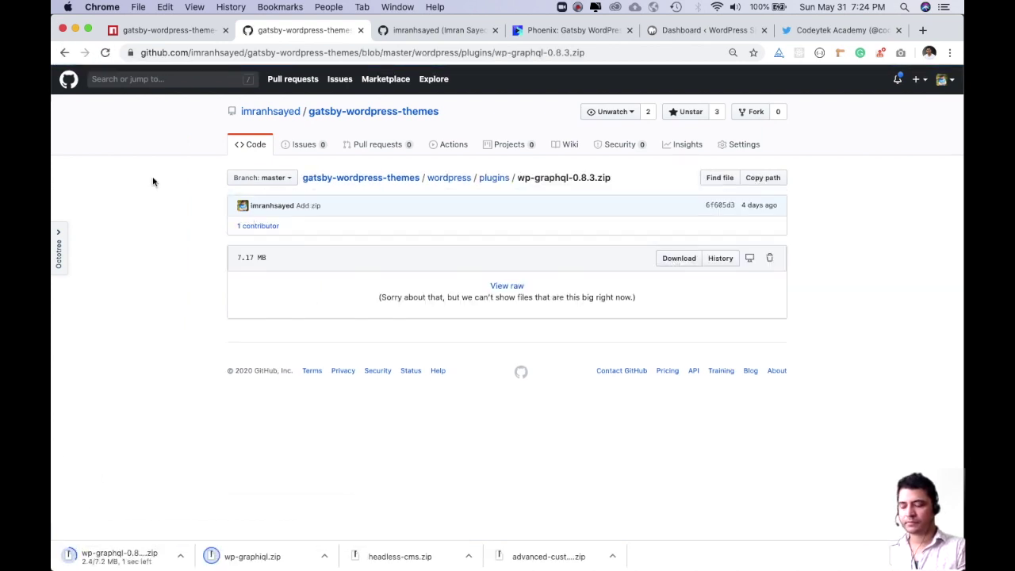
Step: Download wp-graphql-acf.zip from the plugins folder
{"action": "left_click", "coordinate": [66, 54]}
{"action": "left_click", "coordinate": [297, 325]}
{"action": "left_click", "coordinate": [679, 261]}
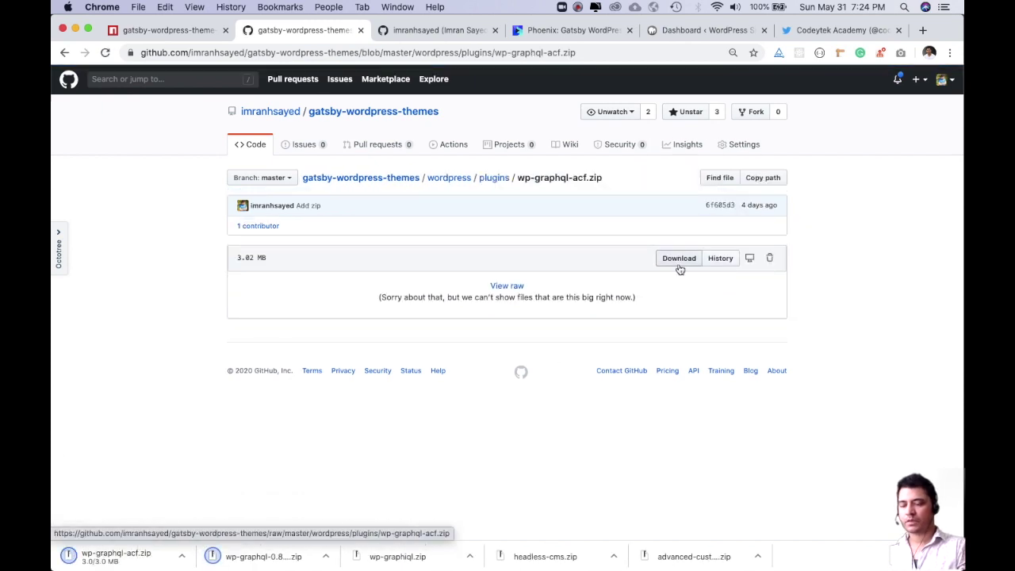
Step: In the local WordPress admin, upload wp-graphql-acf.zip as a new plugin, install it and activate it
{"action": "left_click", "coordinate": [579, 30]}
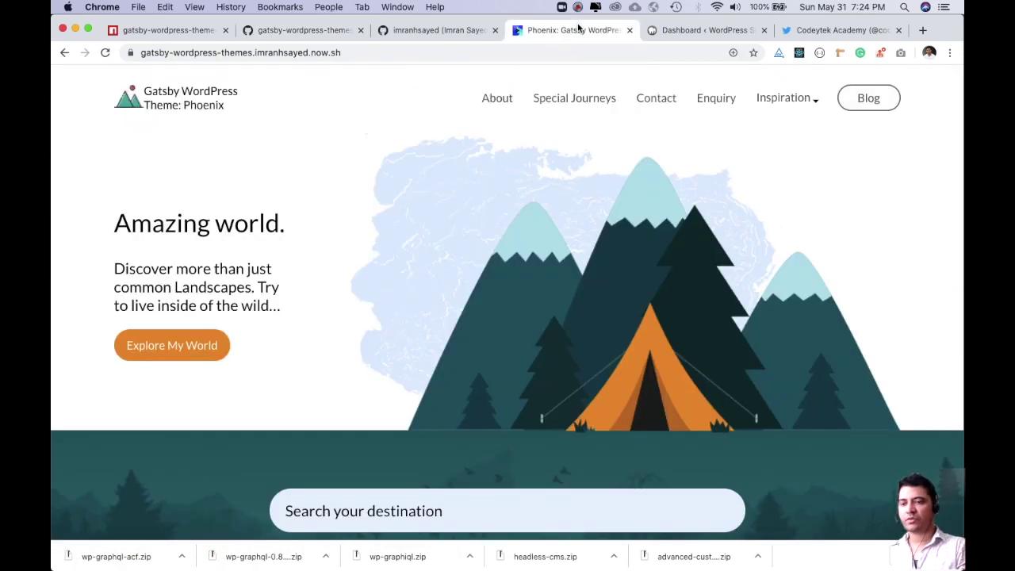
{"action": "left_click", "coordinate": [436, 32]}
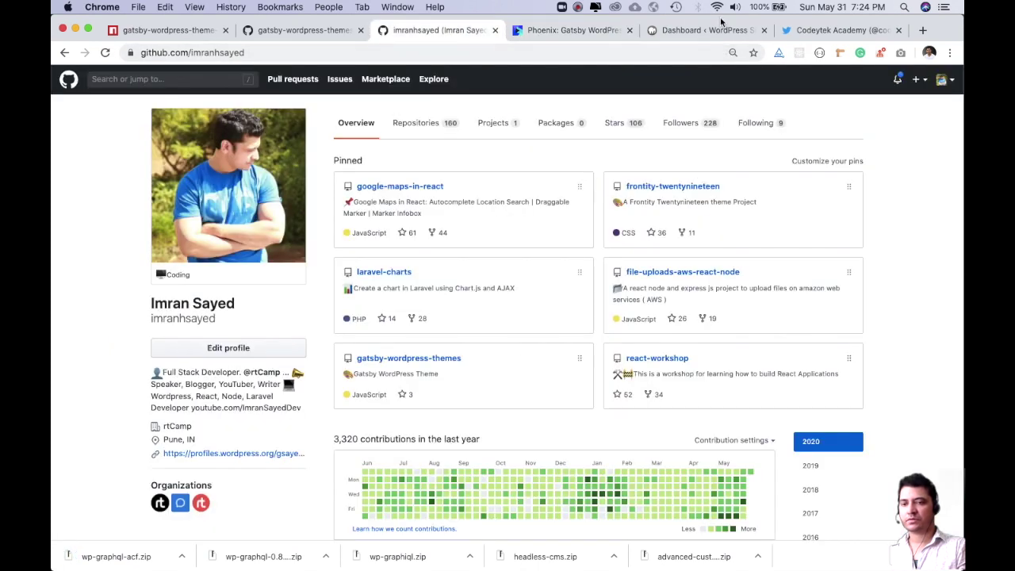
{"action": "left_click", "coordinate": [680, 32]}
{"action": "mouse_move", "coordinate": [103, 292]}
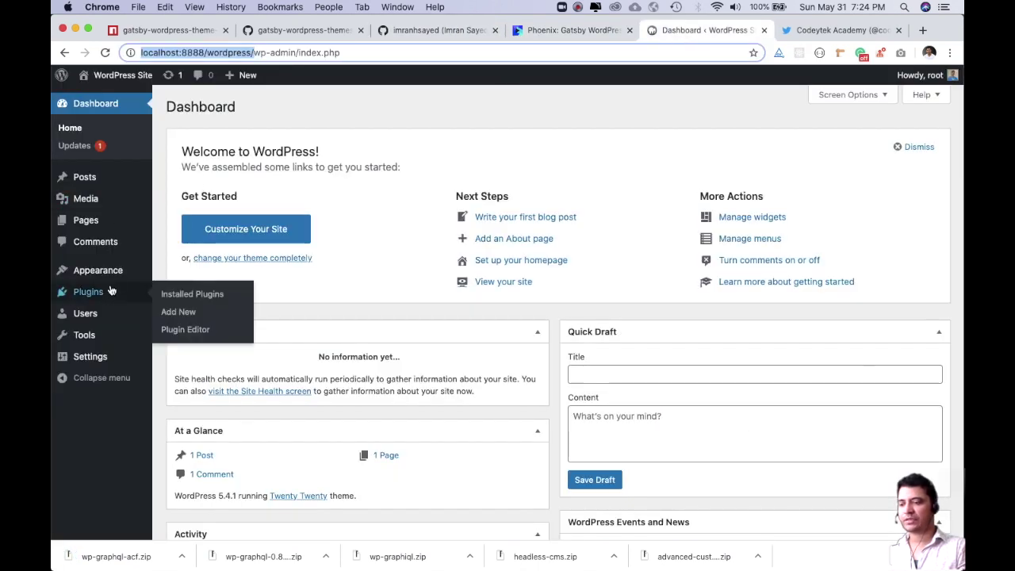
{"action": "left_click", "coordinate": [177, 314]}
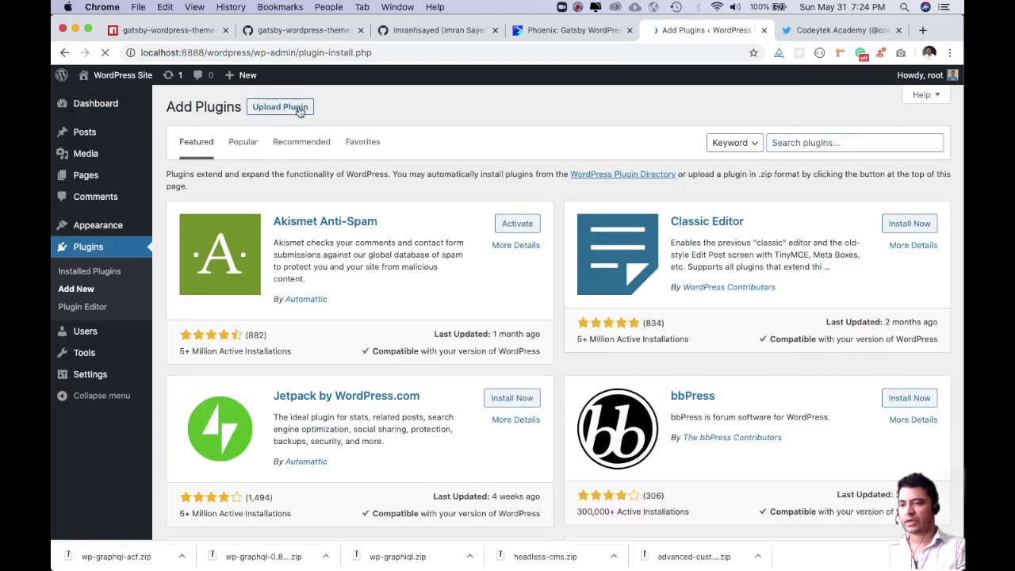
{"action": "left_click", "coordinate": [295, 108]}
{"action": "left_click_drag", "start_coordinate": [164, 561], "coordinate": [473, 224]}
{"action": "left_click", "coordinate": [682, 228]}
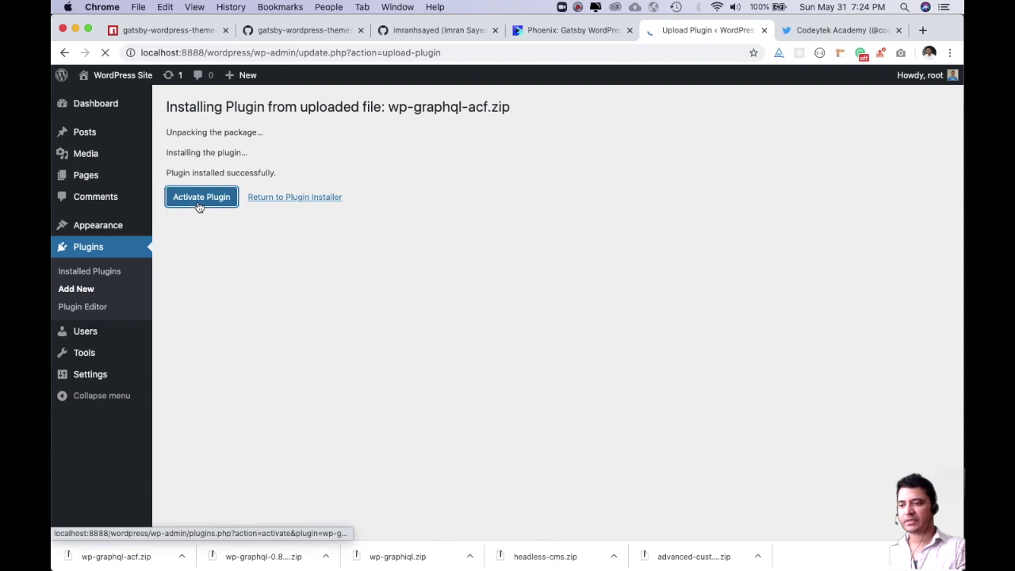
{"action": "left_click", "coordinate": [236, 202]}
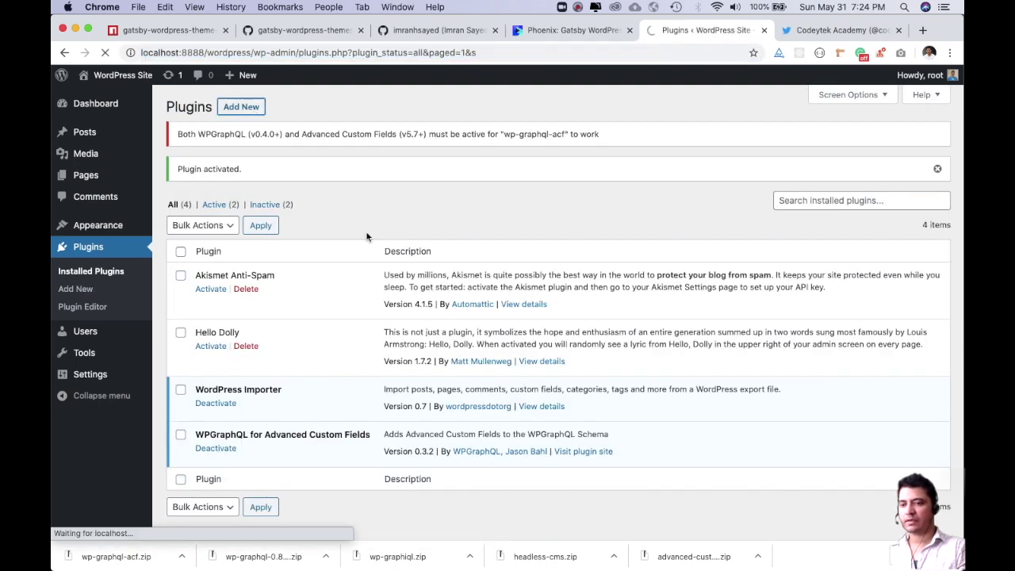
Step: Upload, install and activate the WP GraphQL and WP GraphiQL plugins from wp-graphql-0.8.3.zip and wp-graphiql.zip
{"action": "left_click", "coordinate": [276, 109]}
{"action": "left_click_drag", "start_coordinate": [263, 556], "coordinate": [476, 262]}
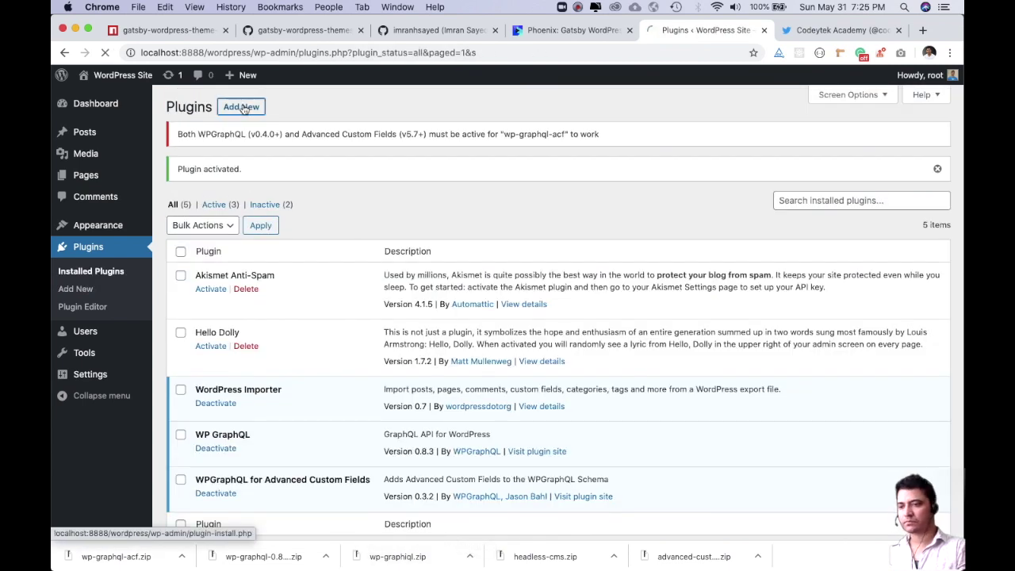
{"action": "left_click", "coordinate": [250, 107]}
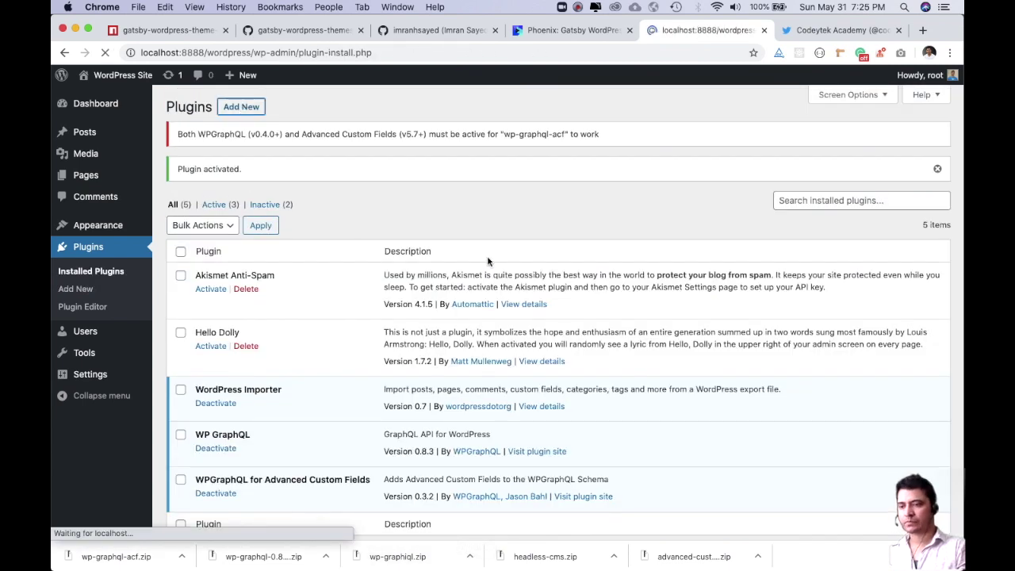
{"action": "left_click", "coordinate": [287, 109]}
{"action": "left_click_drag", "start_coordinate": [398, 556], "coordinate": [471, 263]}
{"action": "left_click", "coordinate": [662, 260]}
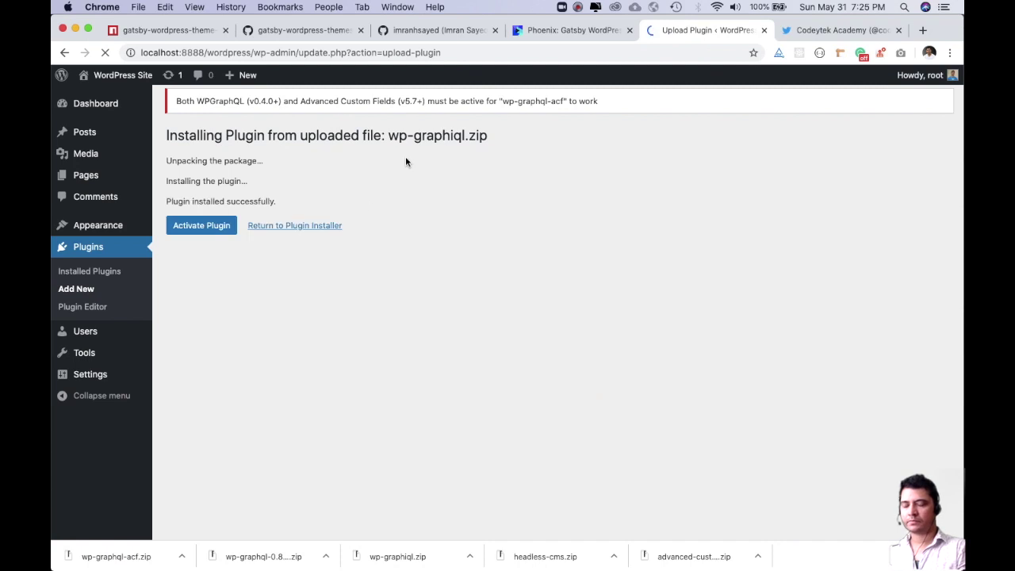
{"action": "left_click", "coordinate": [222, 234]}
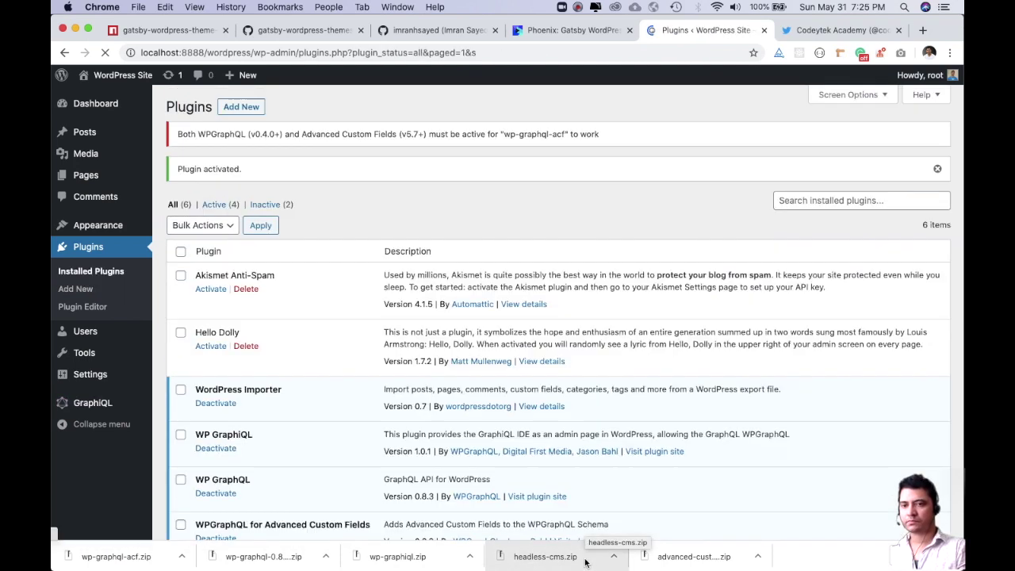
Step: Upload, install and activate the Headless CMS and Advanced Custom Fields plugins from headless-cms.zip and advanced-custom-fieldsddd.zip
{"action": "left_click_drag", "start_coordinate": [539, 550], "coordinate": [471, 265]}
{"action": "left_click", "coordinate": [211, 227]}
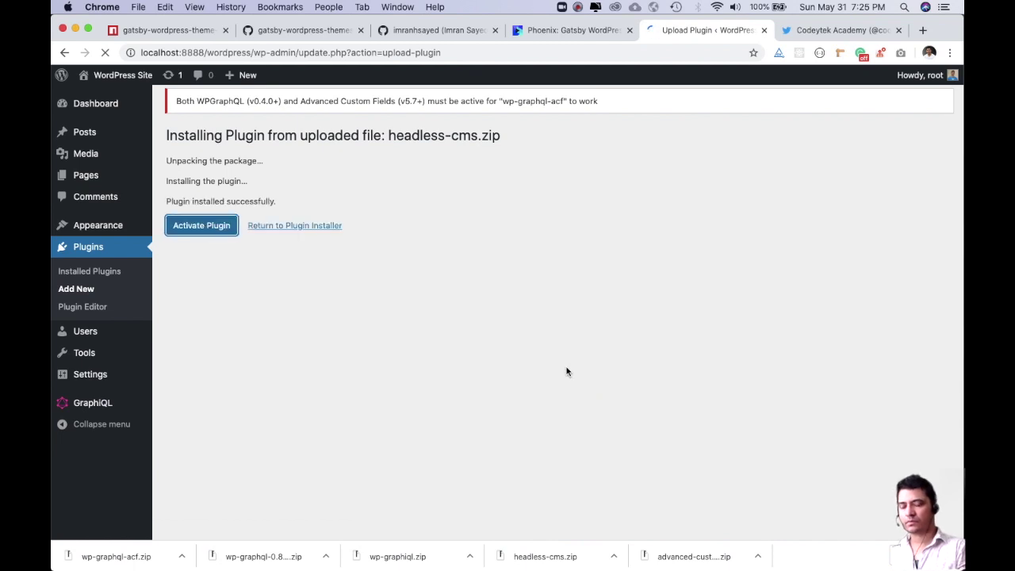
{"action": "left_click", "coordinate": [242, 107]}
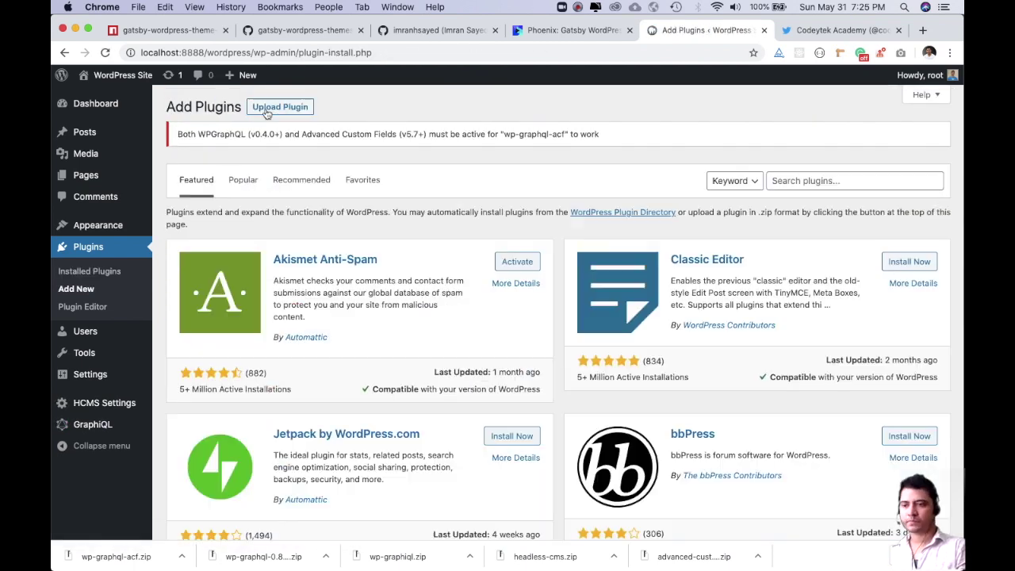
{"action": "left_click", "coordinate": [280, 106]}
{"action": "left_click_drag", "start_coordinate": [678, 558], "coordinate": [467, 260]}
{"action": "left_click", "coordinate": [662, 261]}
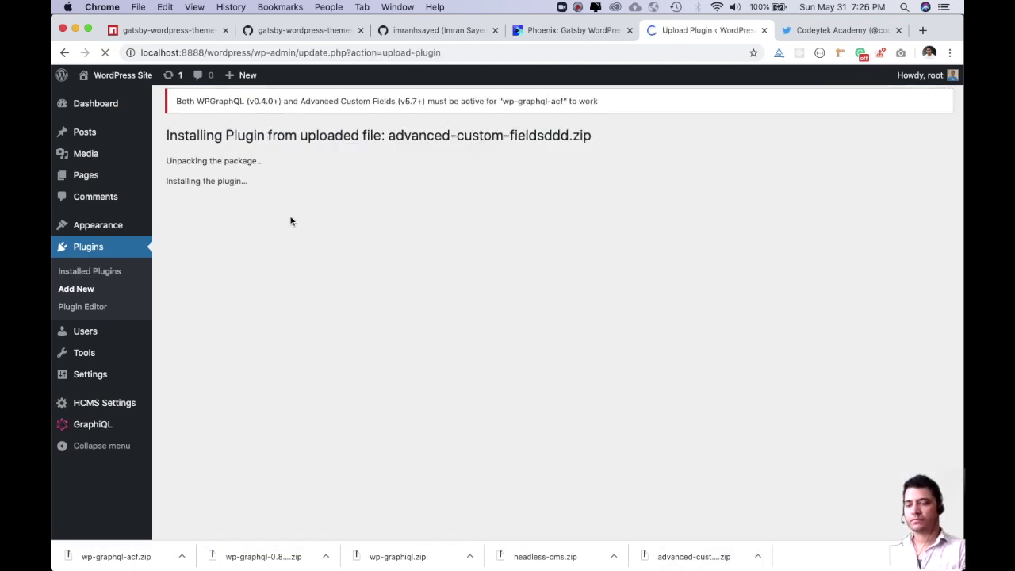
{"action": "left_click", "coordinate": [216, 231]}
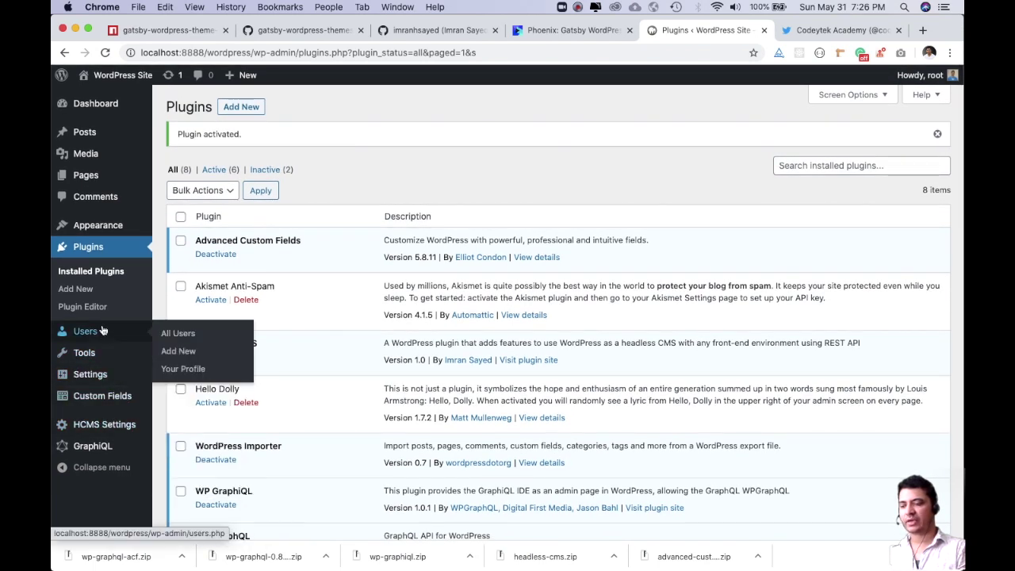
Step: Review the list of installed plugins and open the Custom Fields field groups page
{"action": "left_click", "coordinate": [94, 274]}
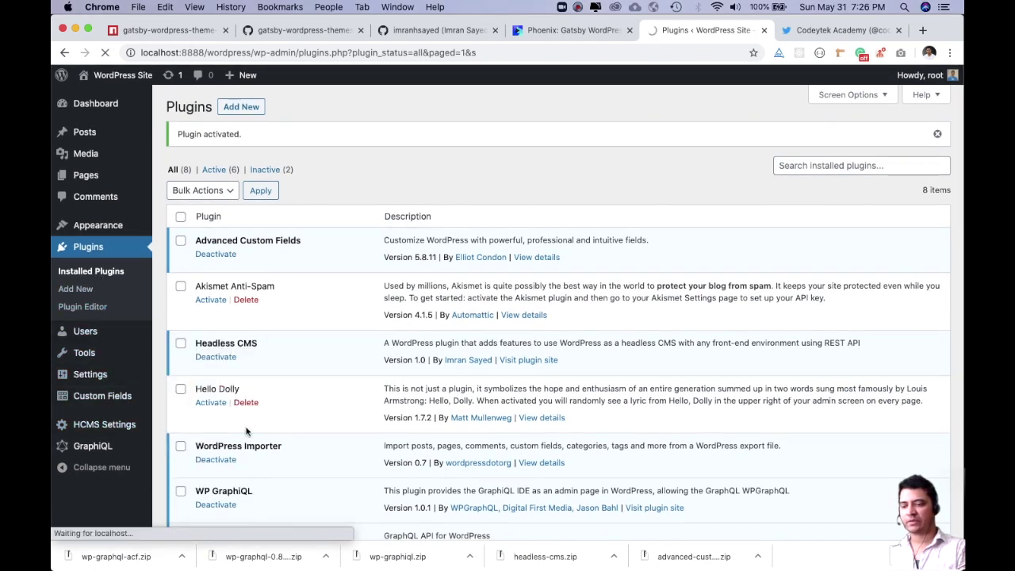
{"action": "scroll", "coordinate": [336, 371], "scroll_direction": "down", "scroll_amount": 5}
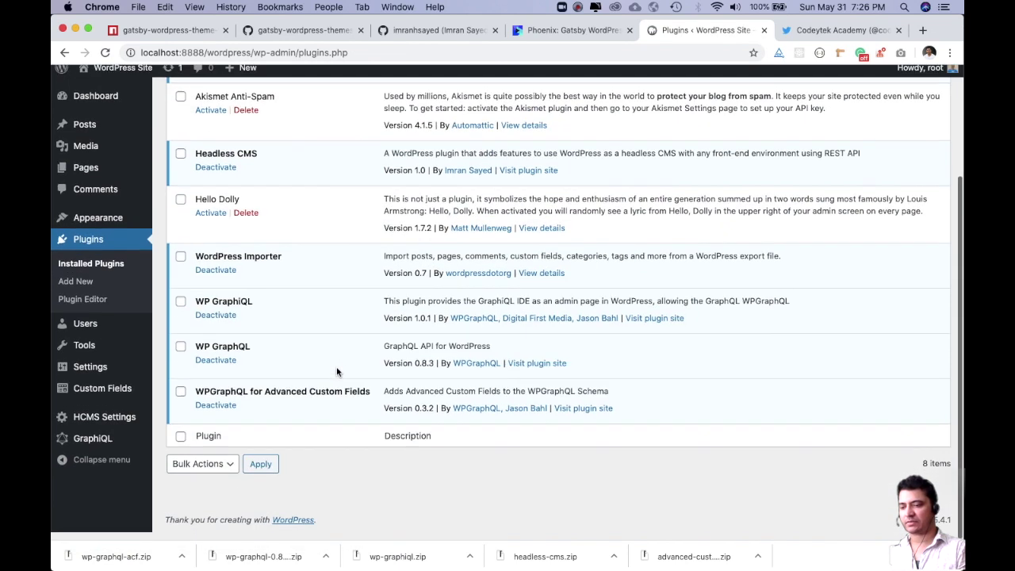
{"action": "left_click", "coordinate": [75, 449]}
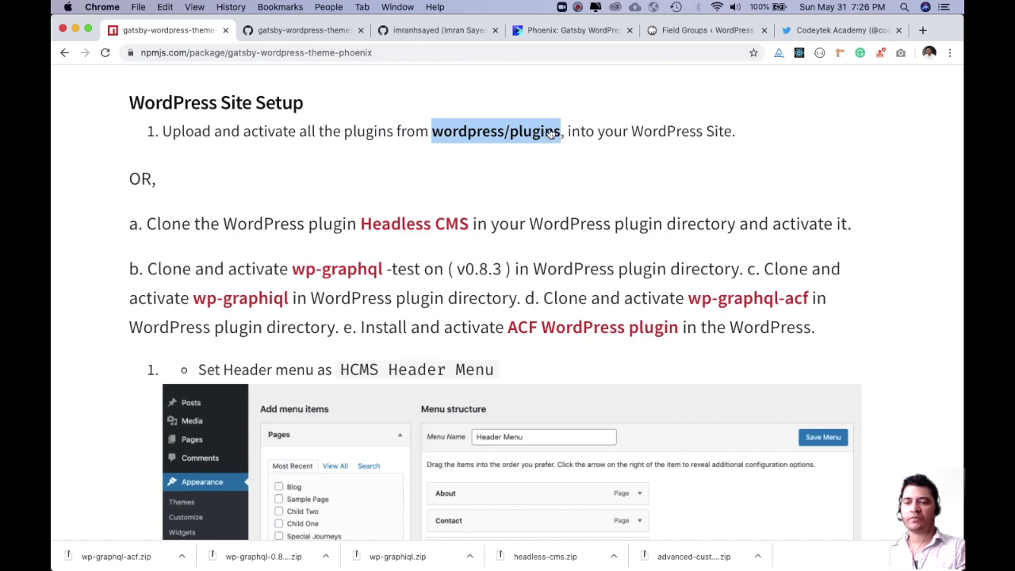
Step: Review the repository's wordpress/plugins folder and the plugin upload instruction under WordPress Site Setup on the theme's npm page
{"action": "left_click", "coordinate": [437, 34]}
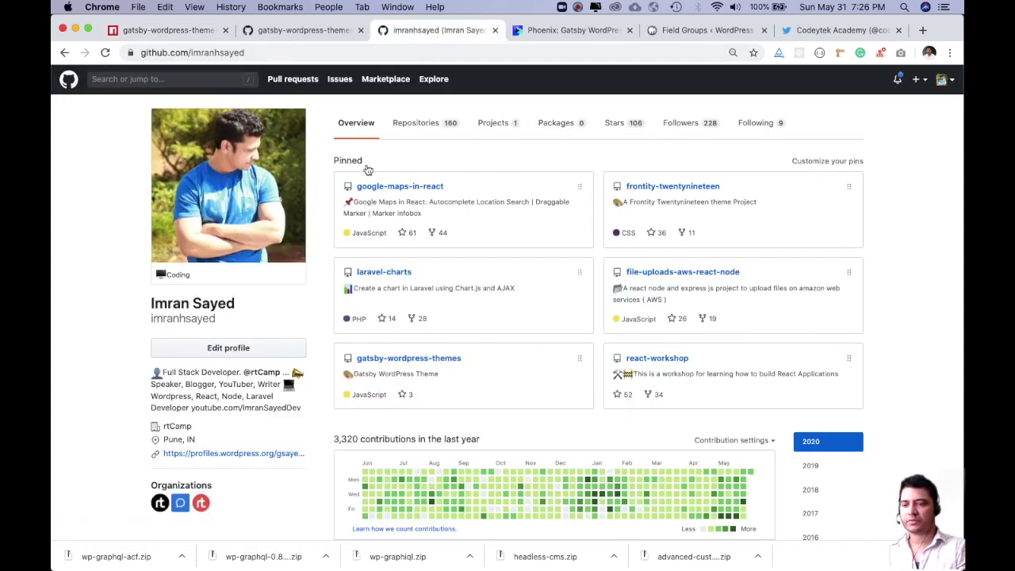
{"action": "left_click", "coordinate": [326, 32]}
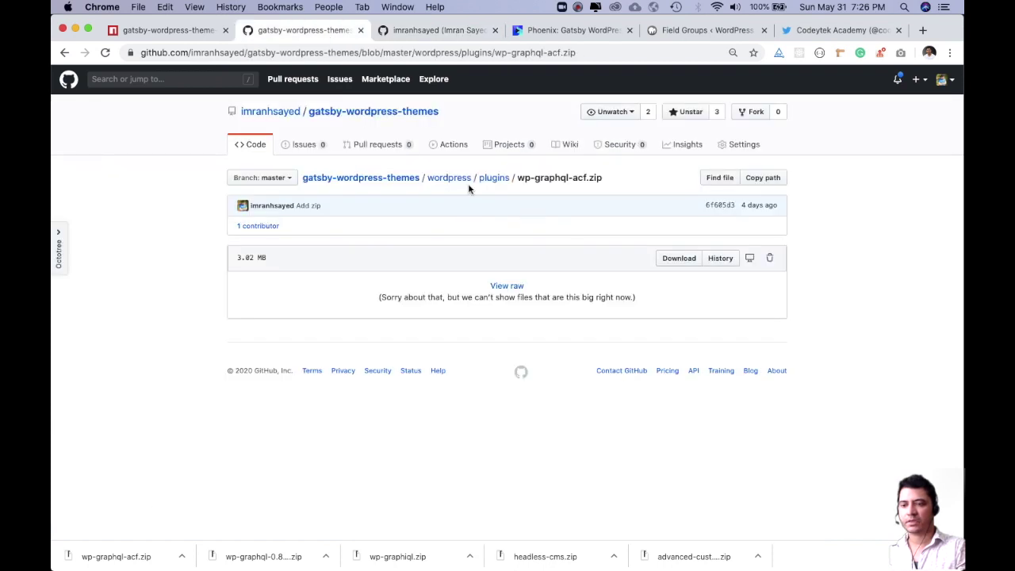
{"action": "left_click", "coordinate": [492, 179]}
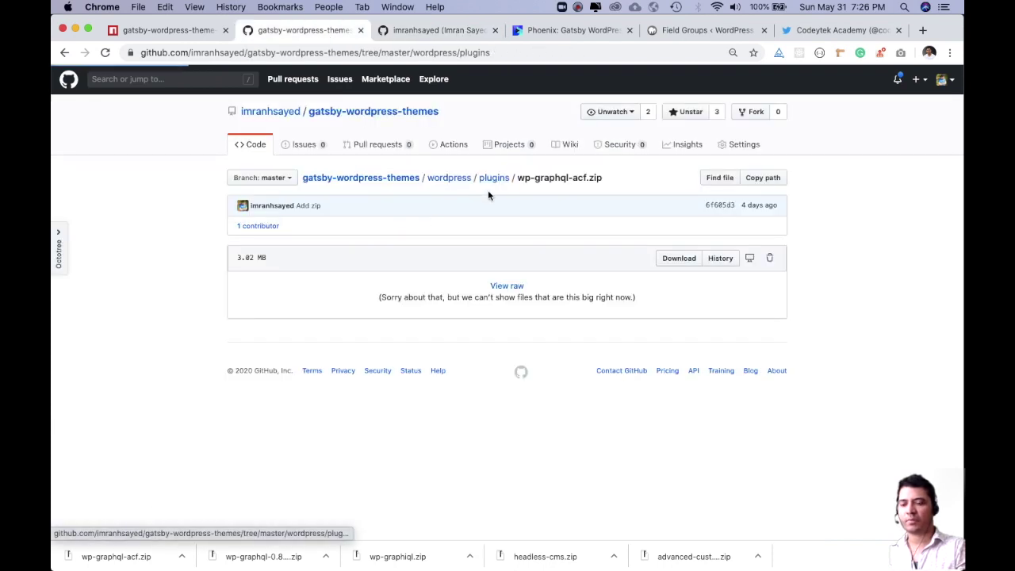
{"action": "left_click", "coordinate": [198, 31]}
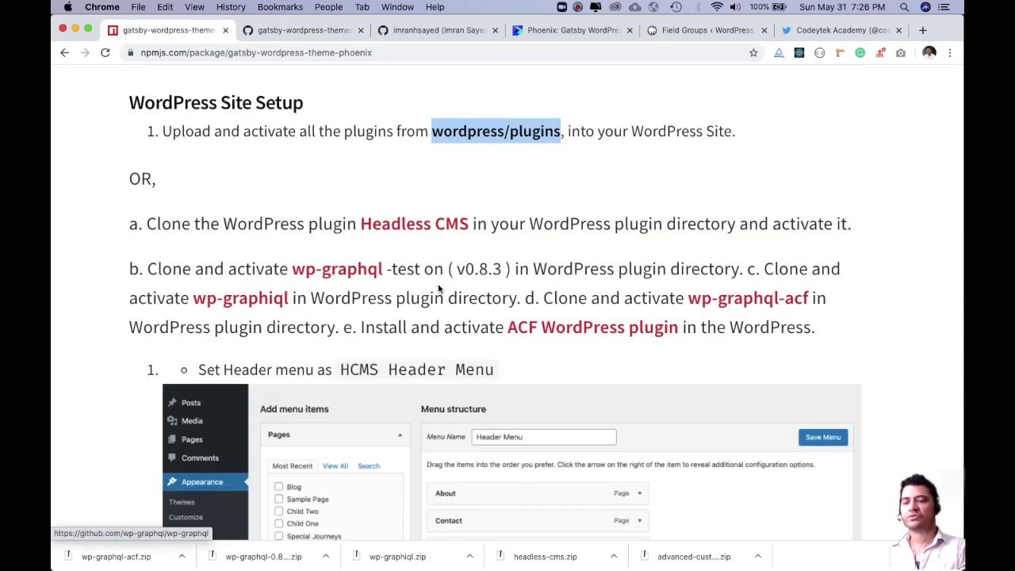
{"action": "scroll", "coordinate": [689, 311], "scroll_direction": "down", "scroll_amount": 4}
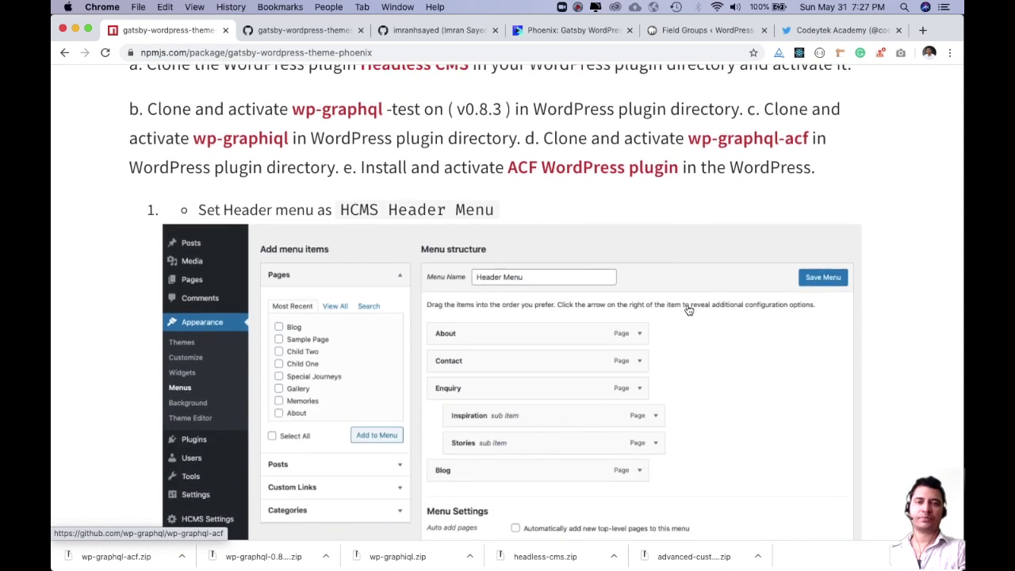
{"action": "scroll", "coordinate": [687, 301], "scroll_direction": "up", "scroll_amount": 5}
{"action": "triple_click", "coordinate": [259, 193]}
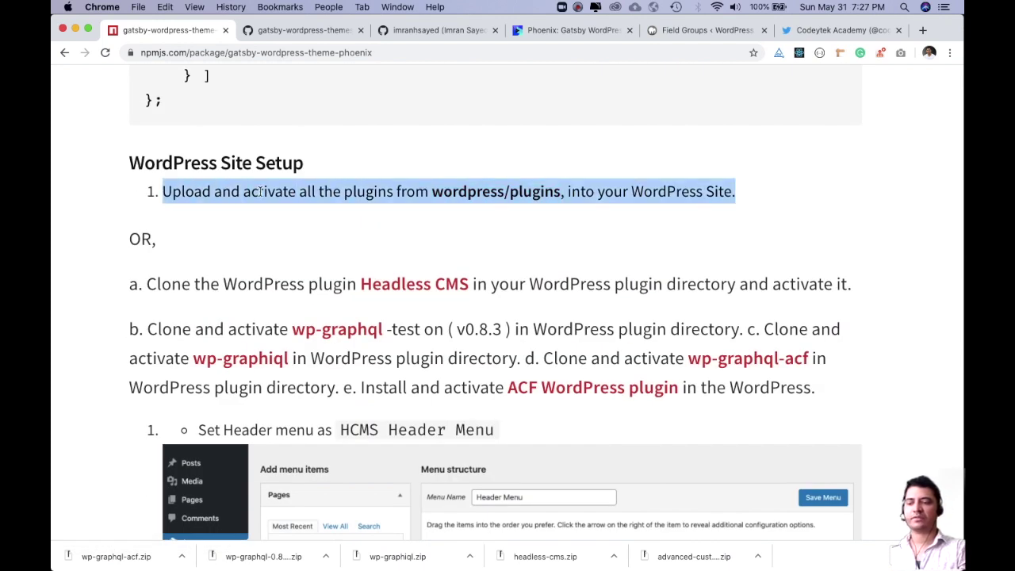
Step: Open the WordPress Menus page and consult the npm guide's instructions for setting the HCMS Header Menu
{"action": "scroll", "coordinate": [148, 390], "scroll_direction": "down", "scroll_amount": 15}
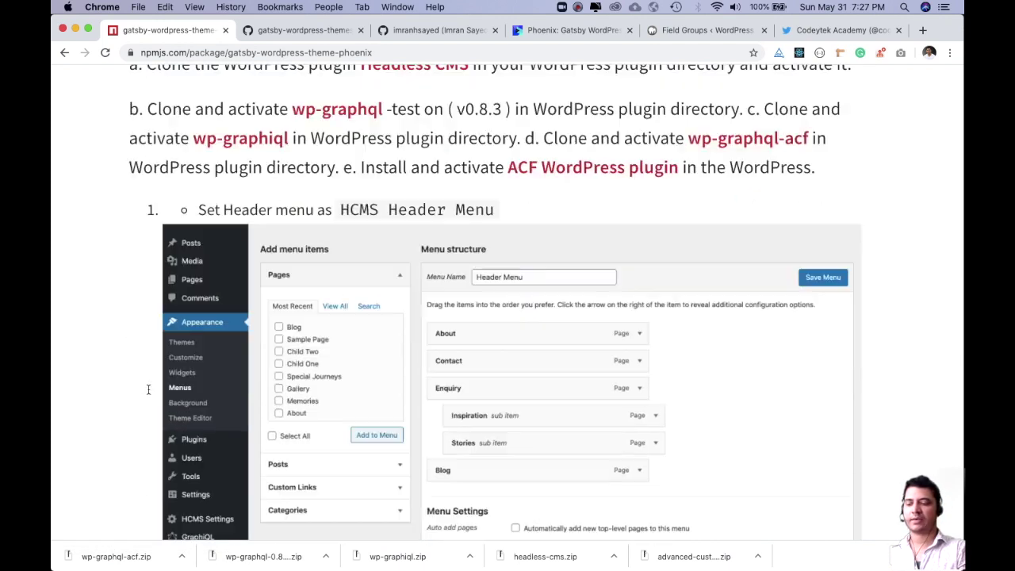
{"action": "scroll", "coordinate": [148, 392], "scroll_direction": "up", "scroll_amount": 12}
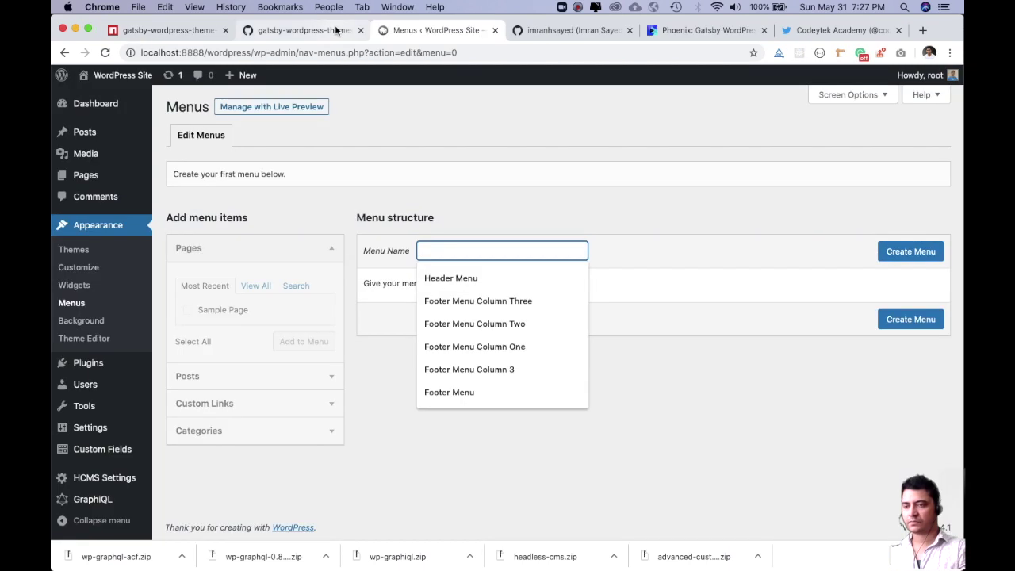
{"action": "left_click", "coordinate": [337, 31]}
{"action": "left_click", "coordinate": [193, 29]}
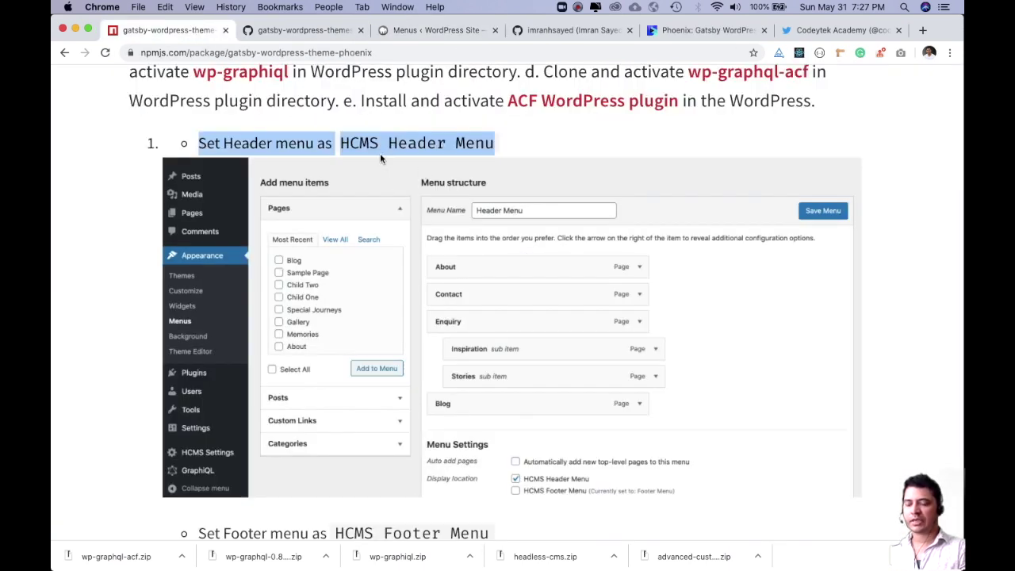
Step: Review the WordPress site's list of pages and its list of posts
{"action": "left_click", "coordinate": [541, 141]}
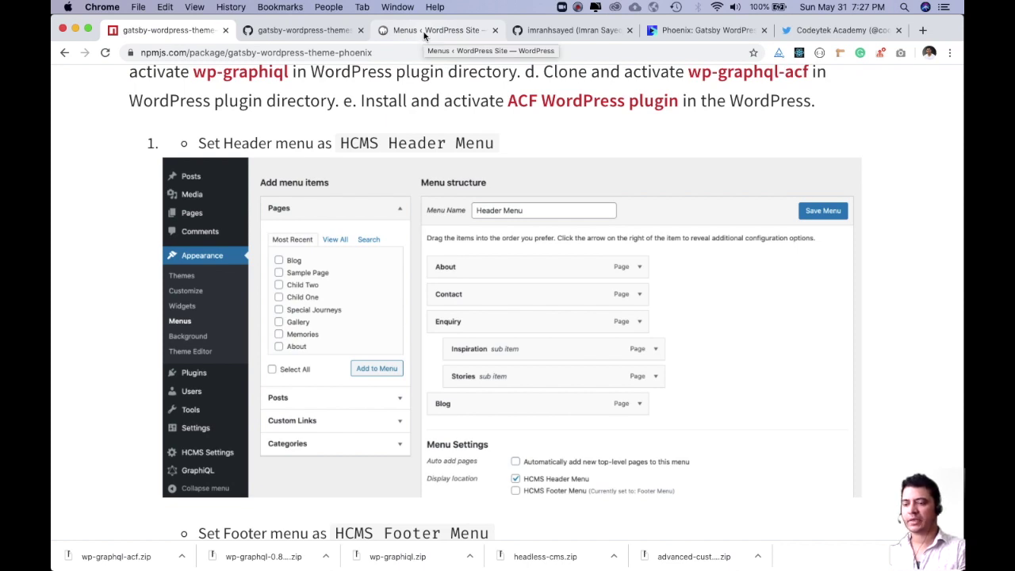
{"action": "left_click", "coordinate": [272, 152]}
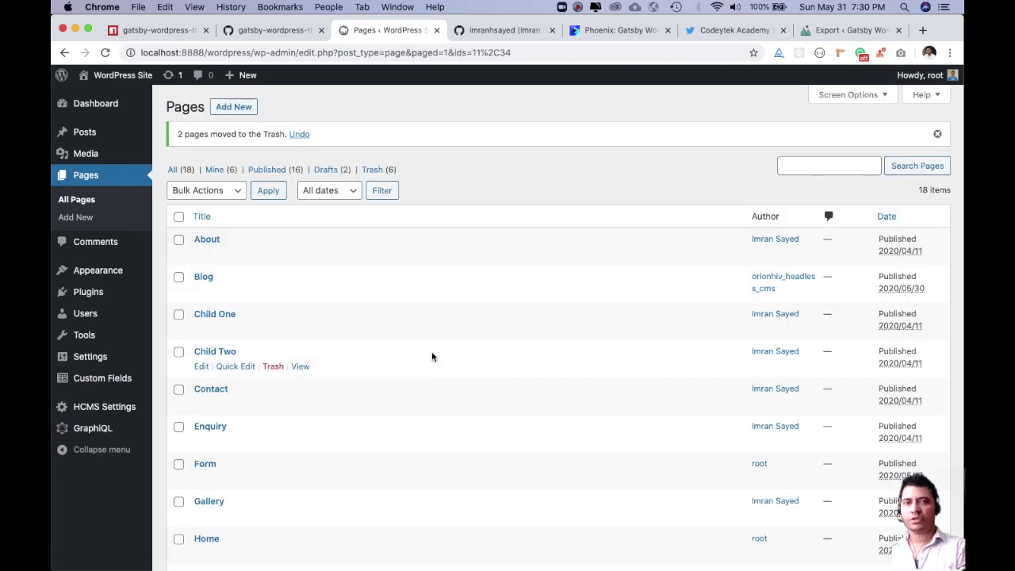
{"action": "scroll", "coordinate": [432, 357], "scroll_direction": "down", "scroll_amount": 10}
{"action": "scroll", "coordinate": [432, 357], "scroll_direction": "up", "scroll_amount": 10}
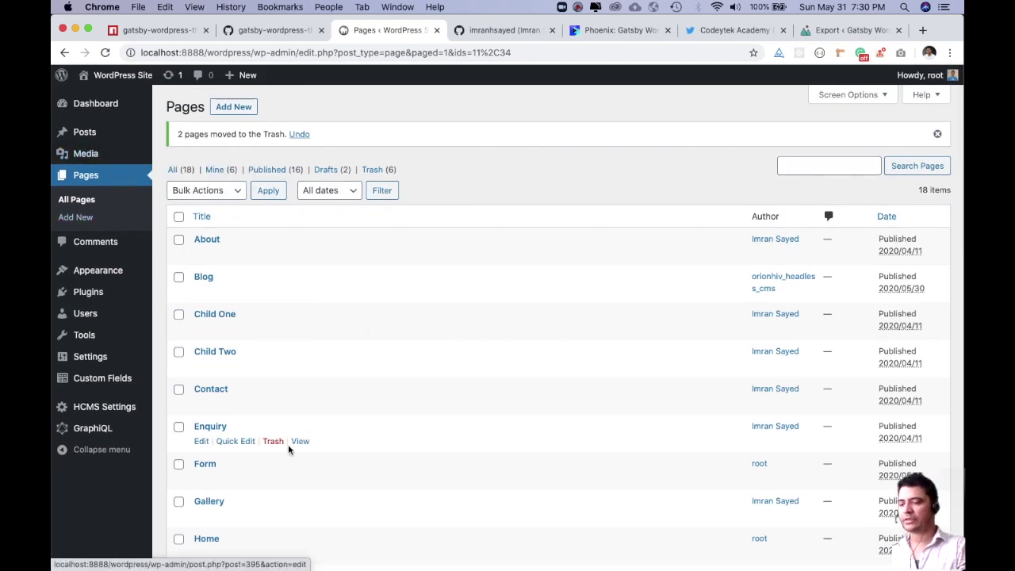
{"action": "scroll", "coordinate": [288, 445], "scroll_direction": "down", "scroll_amount": 3}
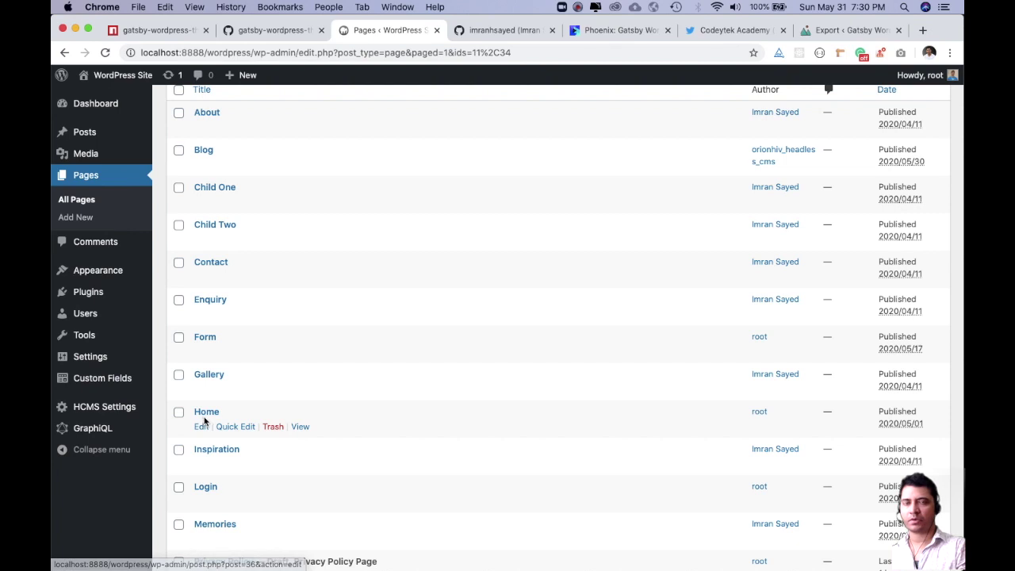
{"action": "mouse_move", "coordinate": [102, 370]}
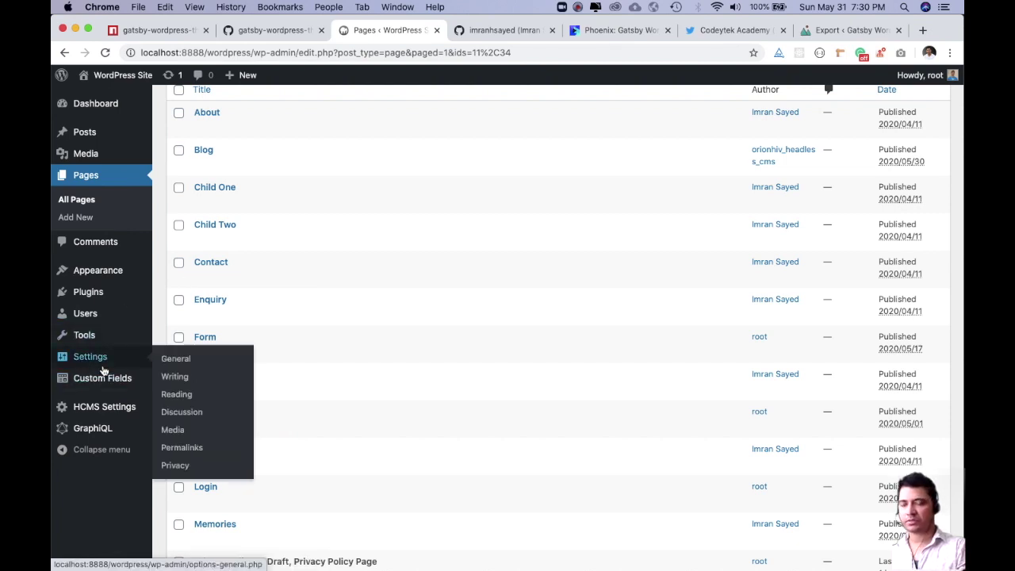
{"action": "mouse_move", "coordinate": [118, 389]}
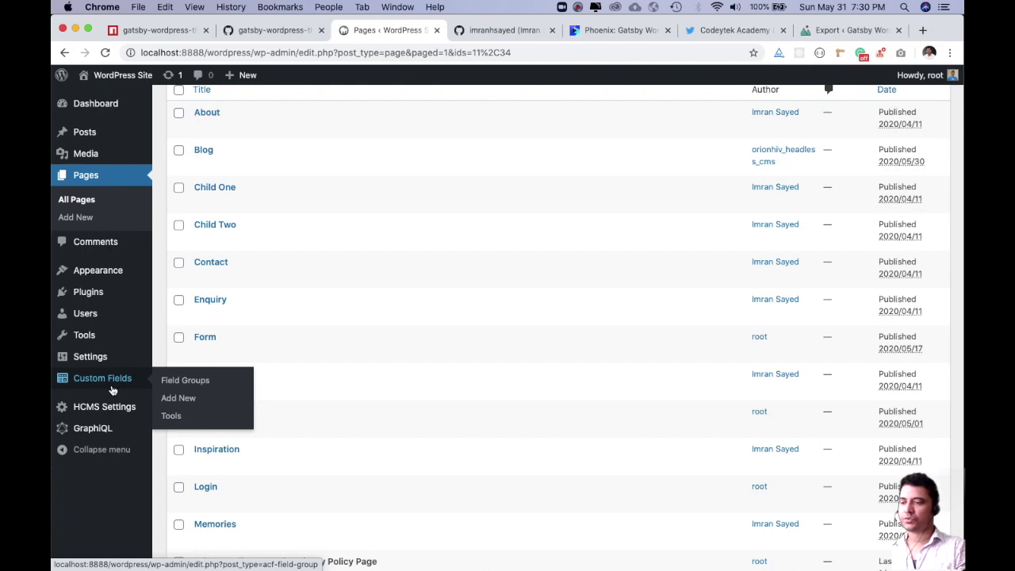
{"action": "left_click", "coordinate": [119, 132]}
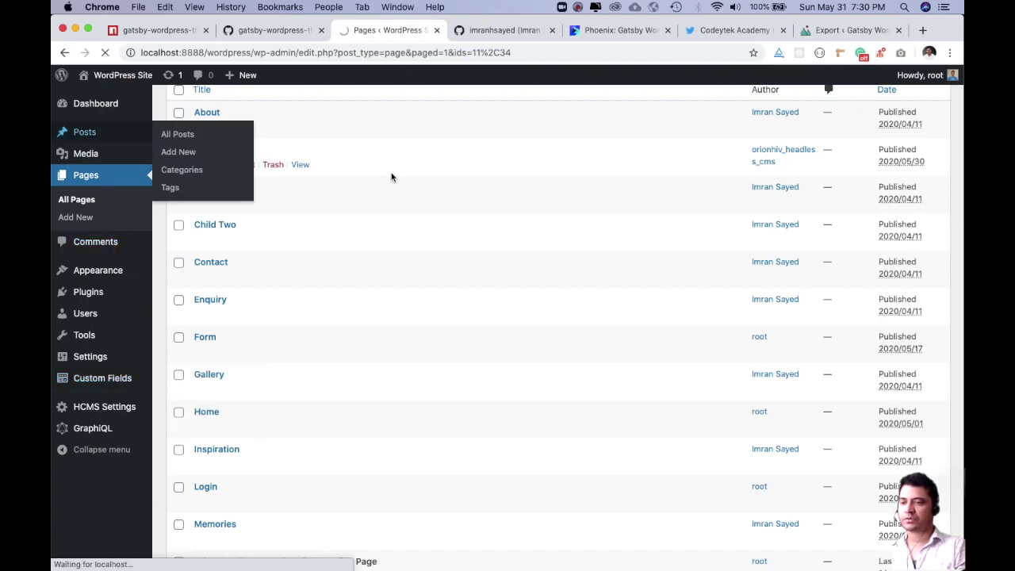
{"action": "scroll", "coordinate": [333, 242], "scroll_direction": "down", "scroll_amount": 1}
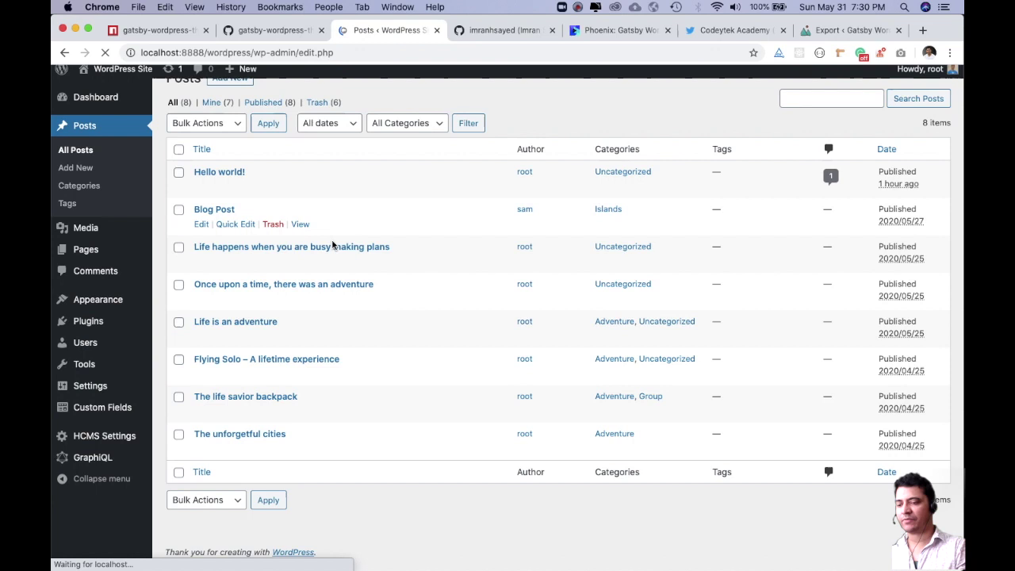
Step: Open the WordPress Menus page as the npm guide describes and review the header and footer menus on the Phoenix demo site
{"action": "left_click", "coordinate": [159, 30]}
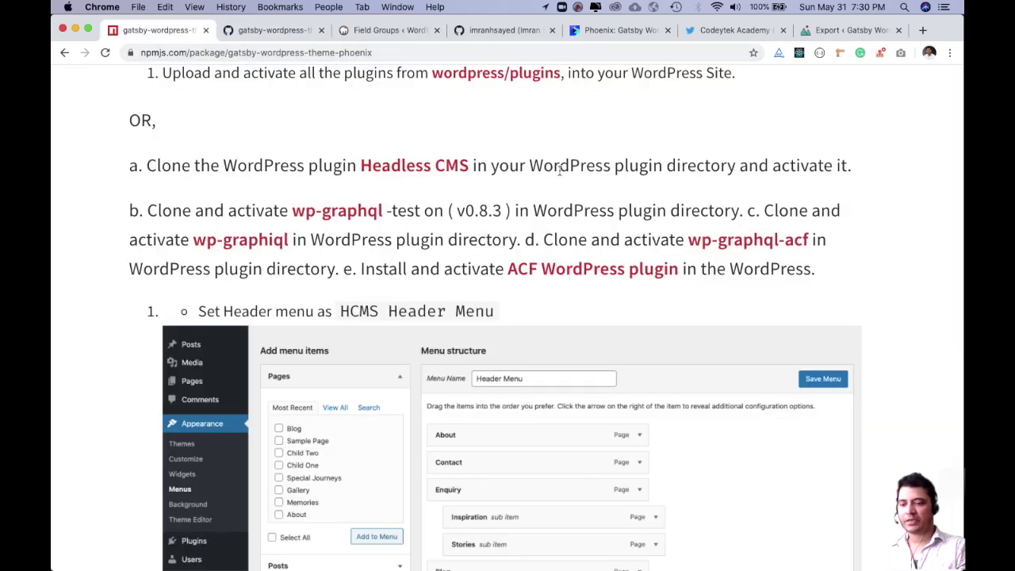
{"action": "scroll", "coordinate": [474, 240], "scroll_direction": "down", "scroll_amount": 5}
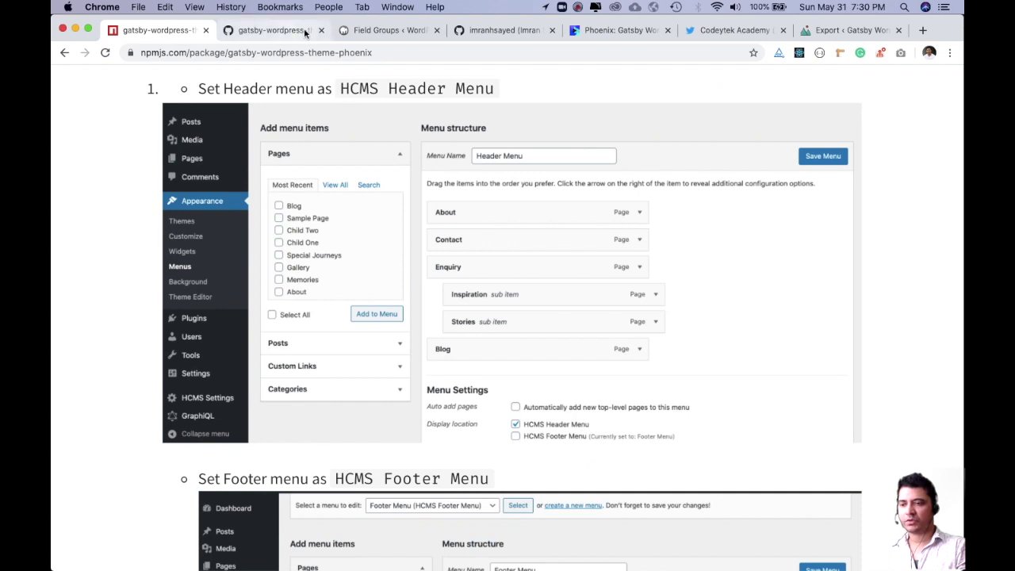
{"action": "left_click", "coordinate": [393, 32]}
{"action": "mouse_move", "coordinate": [102, 227]}
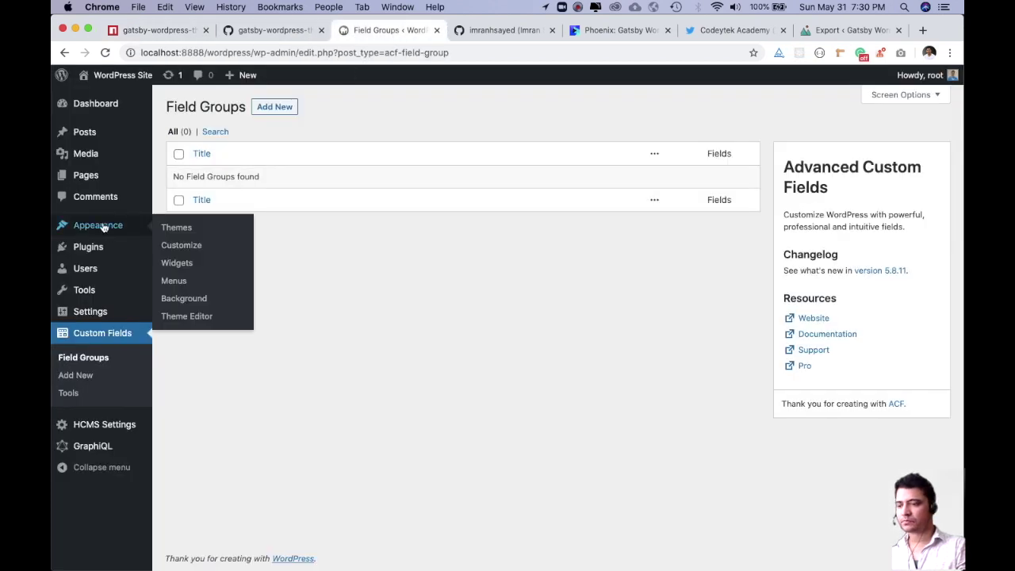
{"action": "left_click", "coordinate": [187, 281]}
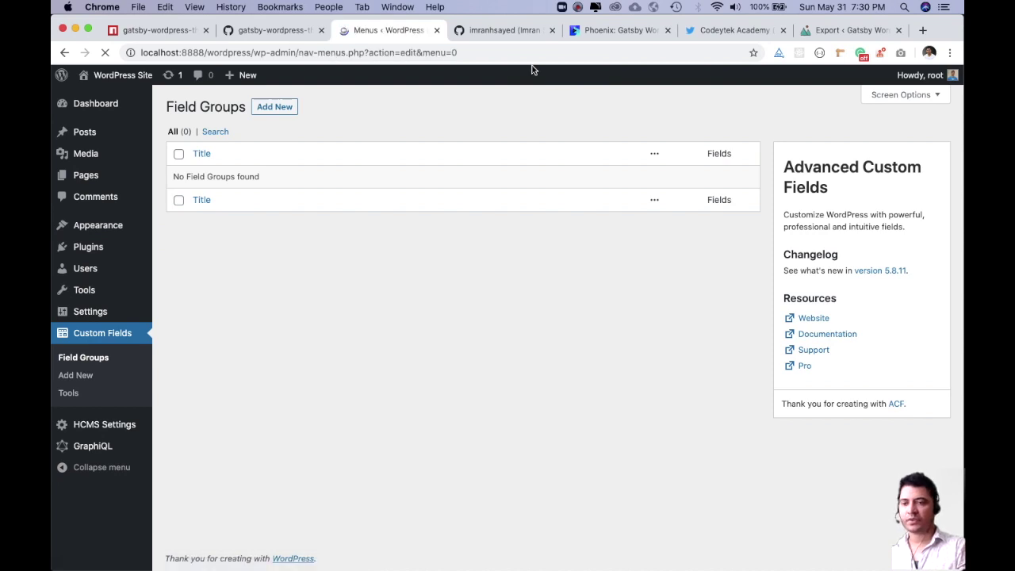
{"action": "left_click", "coordinate": [610, 32]}
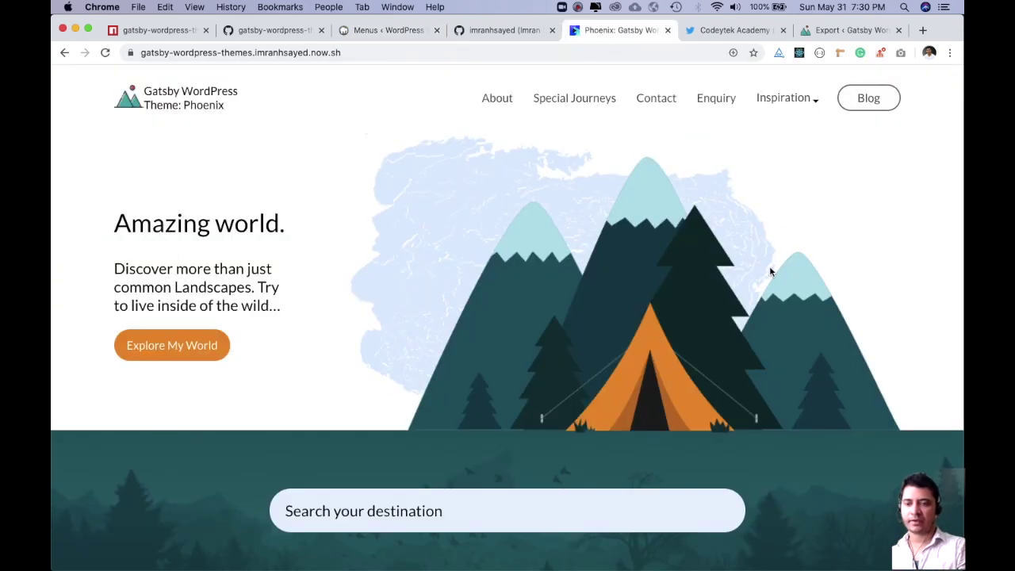
{"action": "scroll", "coordinate": [770, 272], "scroll_direction": "down", "scroll_amount": 15}
{"action": "scroll", "coordinate": [727, 494], "scroll_direction": "down", "scroll_amount": 5}
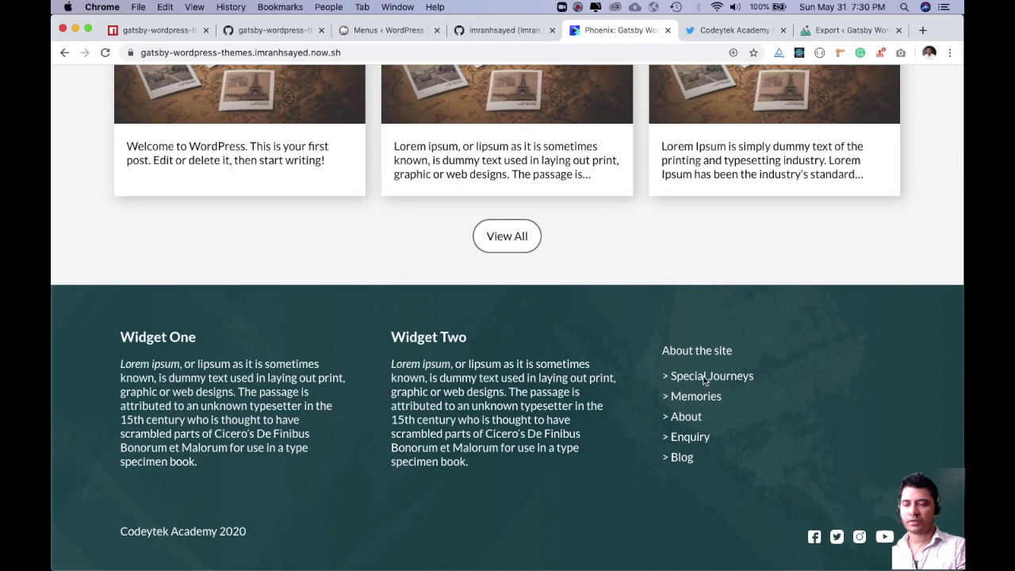
Step: Create a new WordPress menu named Header Menu
{"action": "left_click", "coordinate": [370, 37]}
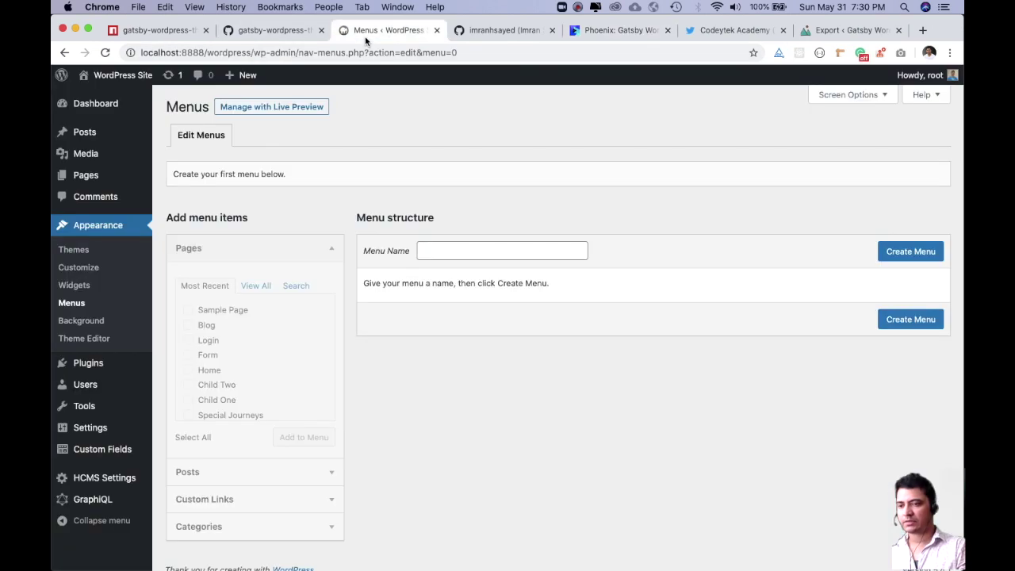
{"action": "left_click", "coordinate": [438, 257]}
{"action": "type", "text": "Headr"}
{"action": "key", "text": "BackSpace"}
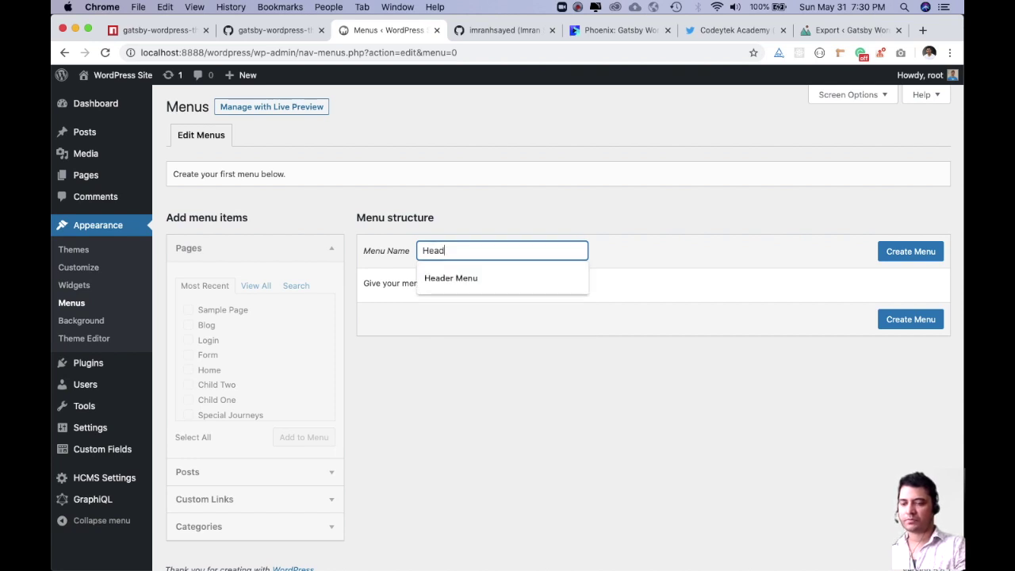
{"action": "left_click", "coordinate": [454, 288]}
{"action": "left_click", "coordinate": [895, 251]}
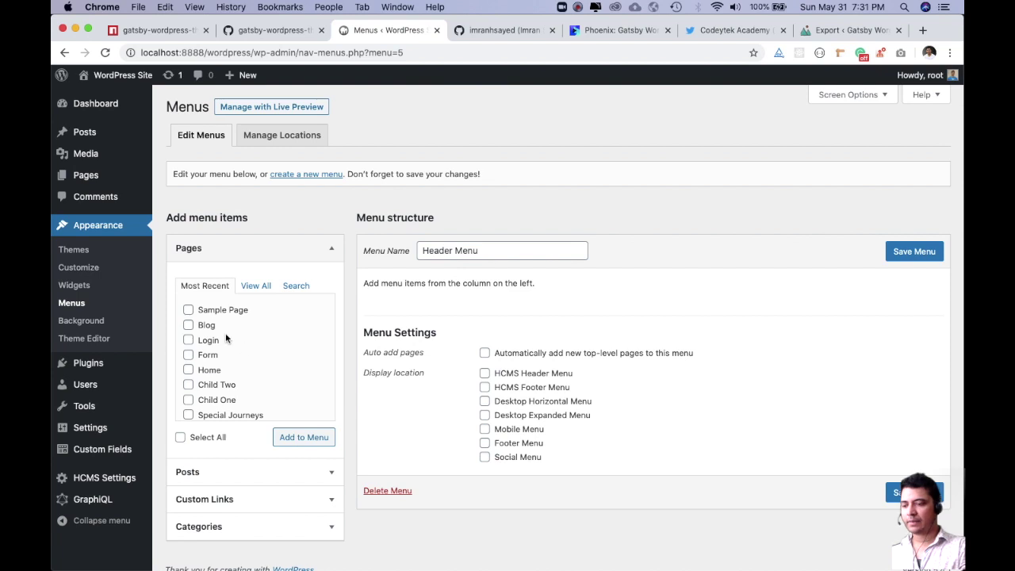
Step: Add the Child Two, Child One, About, Enquiry, Contact, Inspiration and Stories pages to the Header Menu, using the demo site's navigation as reference
{"action": "scroll", "coordinate": [213, 333], "scroll_direction": "down", "scroll_amount": 5}
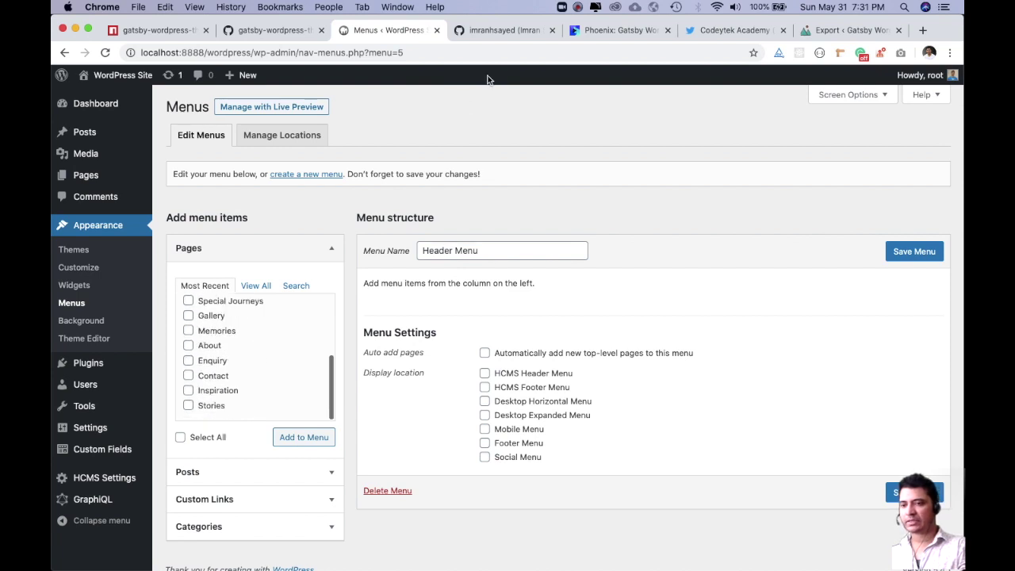
{"action": "left_click", "coordinate": [607, 30]}
{"action": "scroll", "coordinate": [680, 185], "scroll_direction": "up", "scroll_amount": 15}
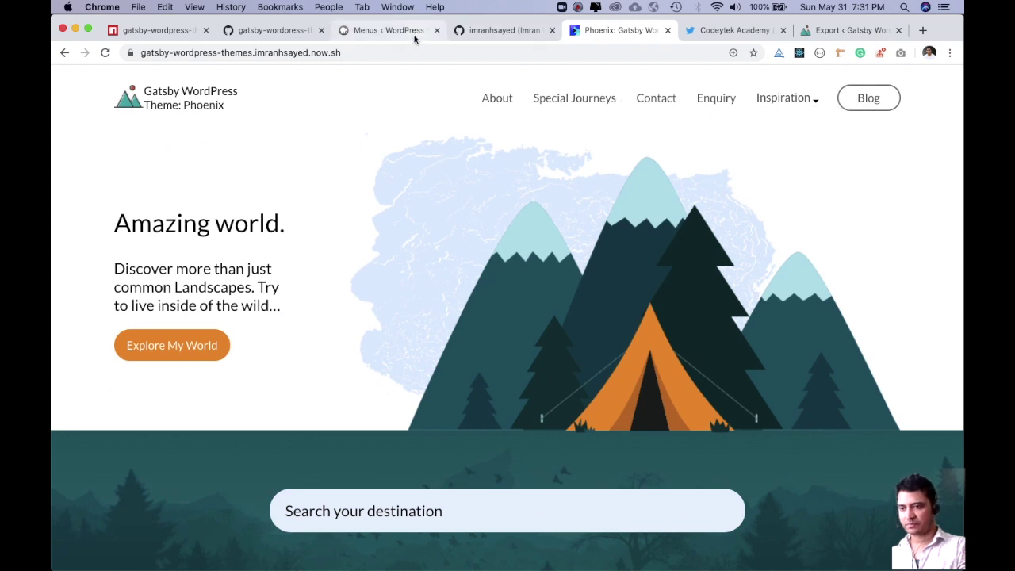
{"action": "left_click", "coordinate": [389, 30]}
{"action": "left_click", "coordinate": [210, 346]}
{"action": "left_click", "coordinate": [223, 408]}
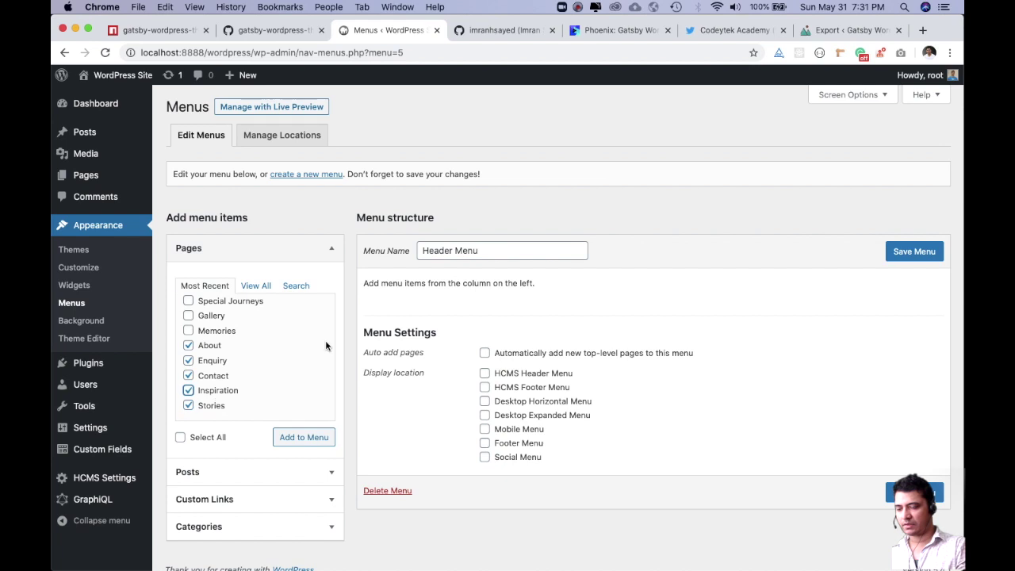
{"action": "scroll", "coordinate": [326, 346], "scroll_direction": "up", "scroll_amount": 3}
{"action": "left_click", "coordinate": [218, 386]}
{"action": "left_click", "coordinate": [309, 441]}
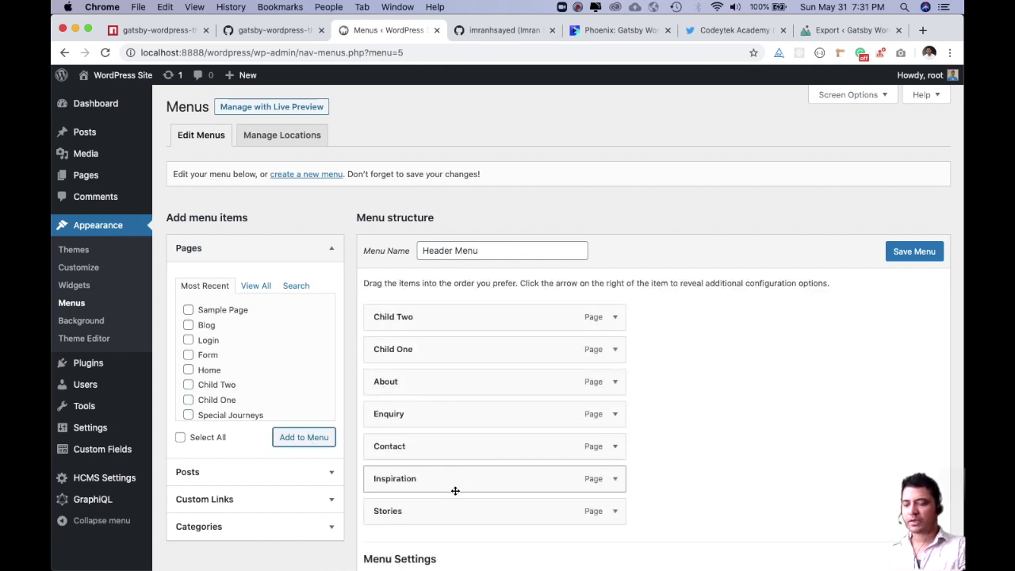
Step: Nest Child Two and Child One under Inspiration, then save the Header Menu with HCMS Header Menu as its display location
{"action": "left_click_drag", "start_coordinate": [533, 315], "coordinate": [558, 463]}
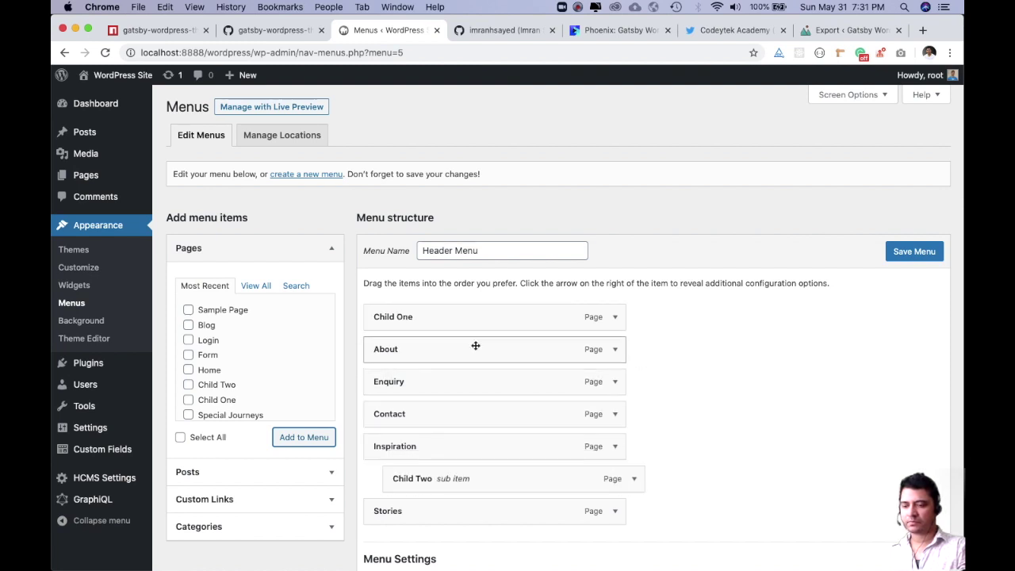
{"action": "left_click_drag", "start_coordinate": [465, 318], "coordinate": [485, 479]}
{"action": "scroll", "coordinate": [637, 457], "scroll_direction": "down", "scroll_amount": 5}
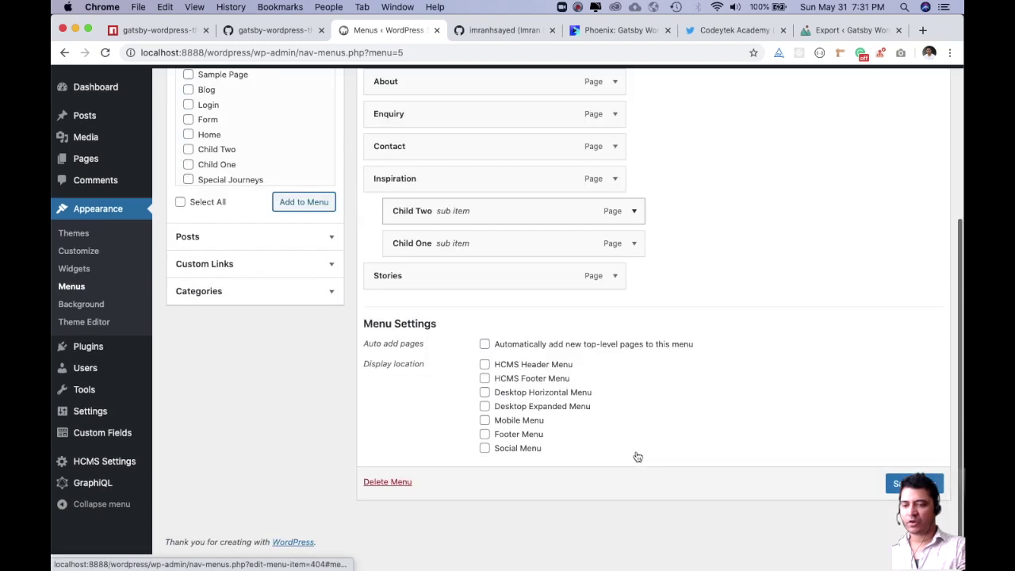
{"action": "scroll", "coordinate": [555, 384], "scroll_direction": "up", "scroll_amount": 5}
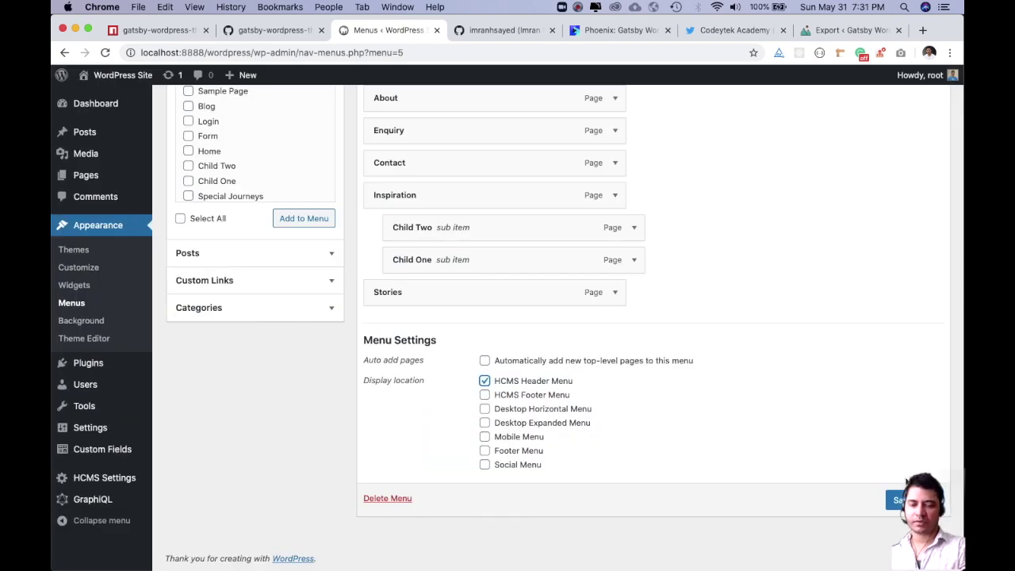
{"action": "left_click", "coordinate": [901, 500]}
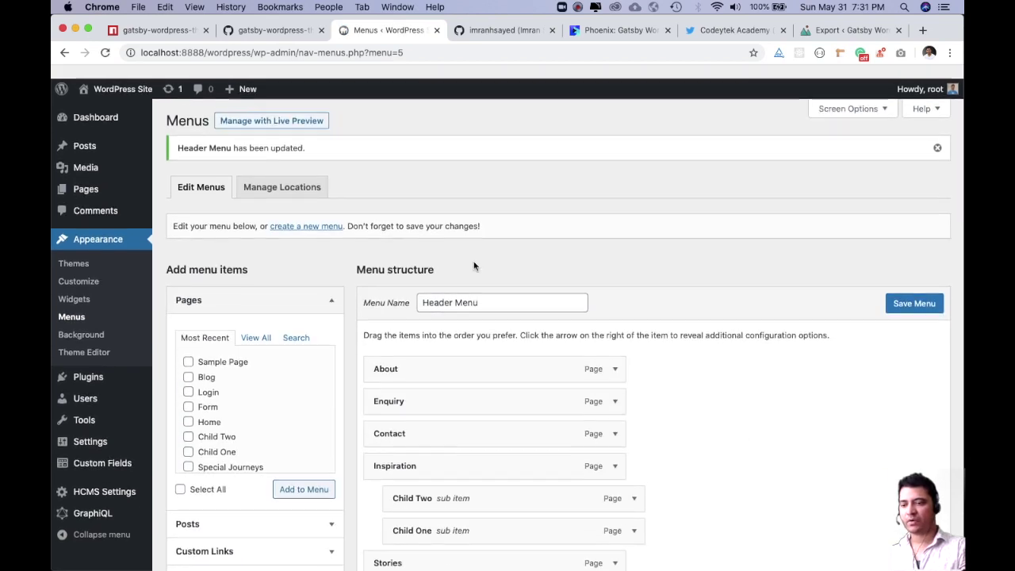
Step: Create another WordPress menu named Footer Menu
{"action": "left_click", "coordinate": [314, 213]}
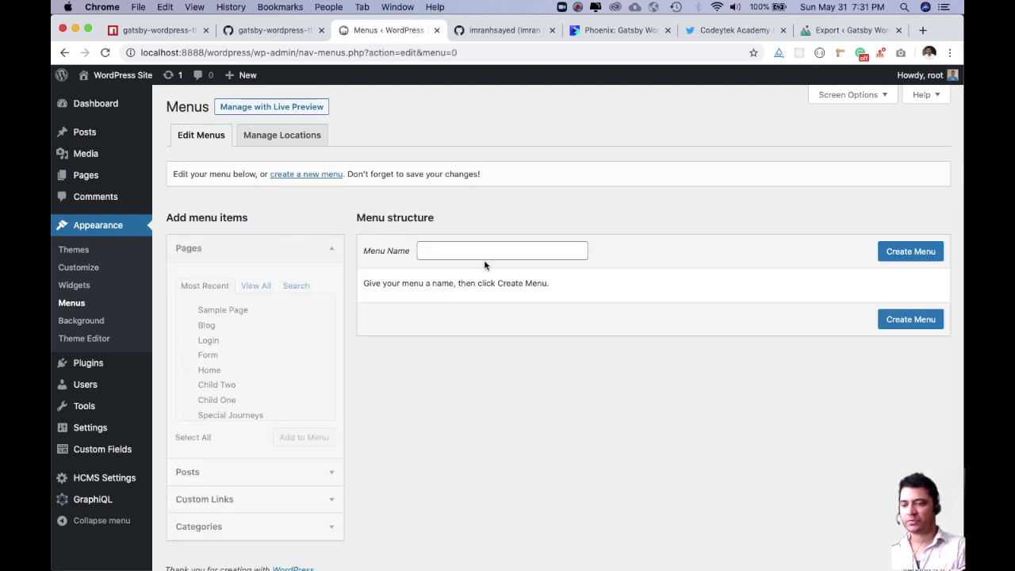
{"action": "left_click", "coordinate": [473, 250]}
{"action": "type", "text": "Footer Me"}
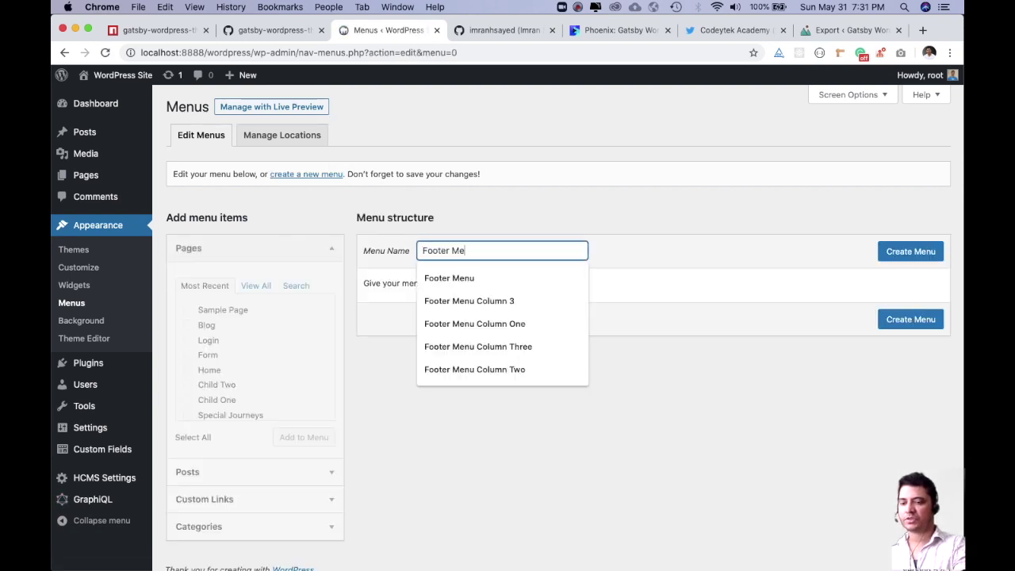
{"action": "type", "text": "nu"}
{"action": "key", "text": "Tab"}
{"action": "left_click", "coordinate": [925, 255]}
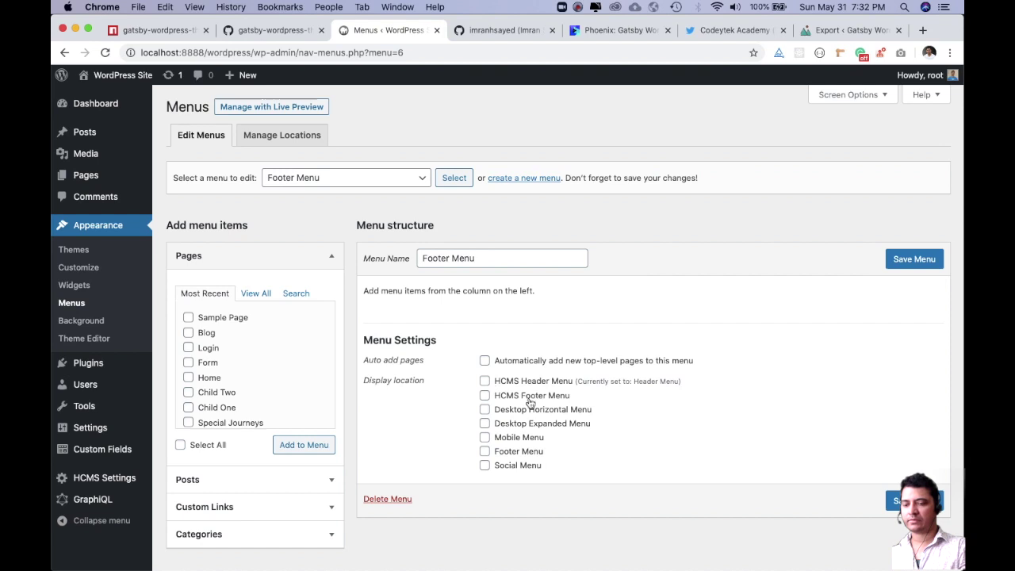
Step: Add Special Journeys, Blog, Memories and About to the Footer Menu in that order, using the demo site's footer links as reference
{"action": "scroll", "coordinate": [230, 377], "scroll_direction": "down", "scroll_amount": 3}
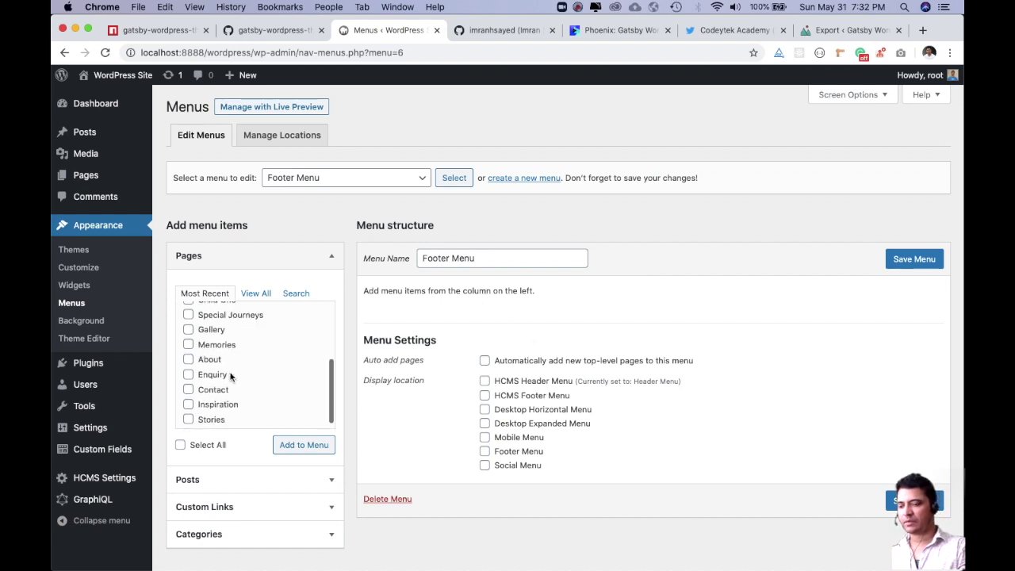
{"action": "left_click", "coordinate": [619, 32]}
{"action": "scroll", "coordinate": [716, 294], "scroll_direction": "down", "scroll_amount": 20}
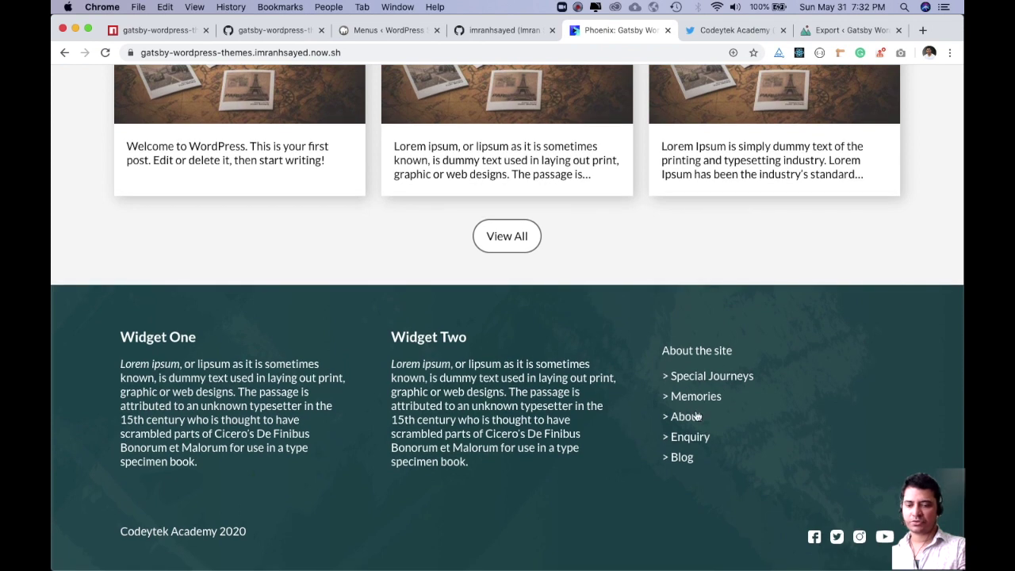
{"action": "left_click", "coordinate": [410, 34]}
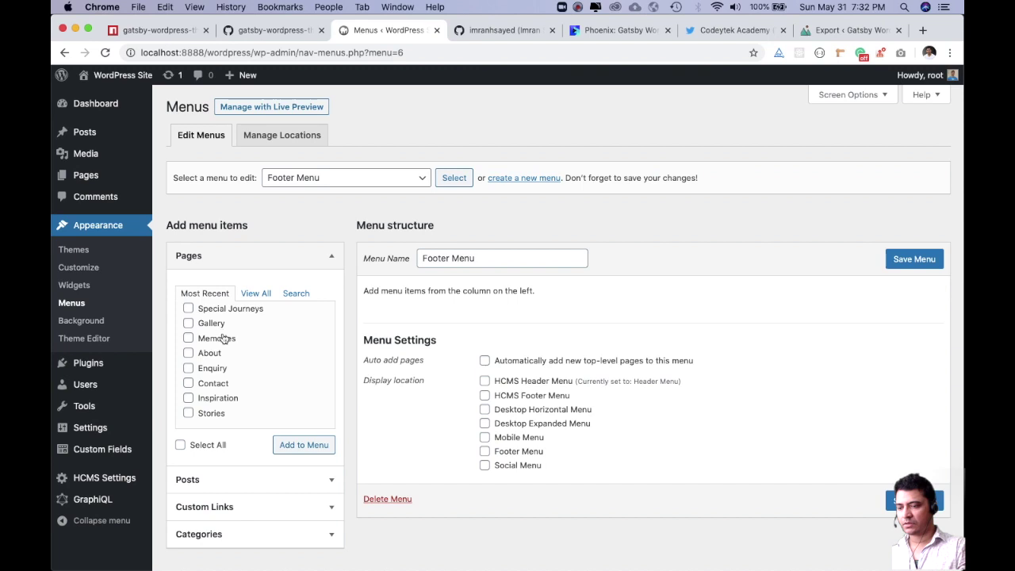
{"action": "left_click", "coordinate": [229, 309]}
{"action": "left_click", "coordinate": [226, 353]}
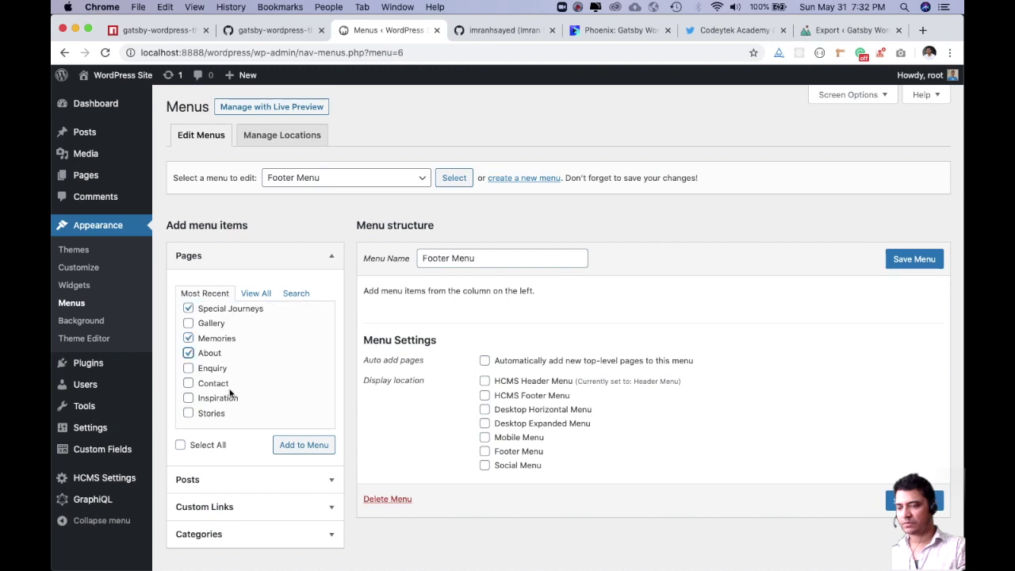
{"action": "scroll", "coordinate": [227, 403], "scroll_direction": "up", "scroll_amount": 3}
{"action": "scroll", "coordinate": [226, 381], "scroll_direction": "up", "scroll_amount": 2}
{"action": "left_click", "coordinate": [188, 309]}
{"action": "left_click", "coordinate": [304, 424]}
{"action": "scroll", "coordinate": [476, 357], "scroll_direction": "down", "scroll_amount": 3}
{"action": "left_click_drag", "start_coordinate": [485, 301], "coordinate": [486, 223]}
{"action": "scroll", "coordinate": [537, 349], "scroll_direction": "down", "scroll_amount": 1}
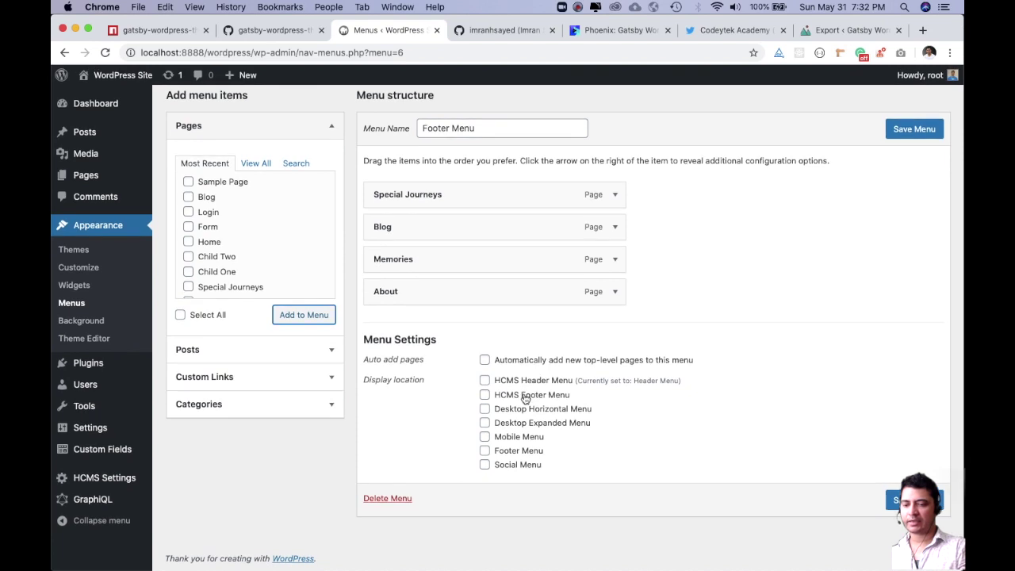
Step: Save the Footer Menu with HCMS Footer Menu as its display location and return to the theme's npm guide
{"action": "scroll", "coordinate": [525, 399], "scroll_direction": "up", "scroll_amount": 3}
{"action": "left_click", "coordinate": [525, 397]}
{"action": "scroll", "coordinate": [754, 374], "scroll_direction": "down", "scroll_amount": 3}
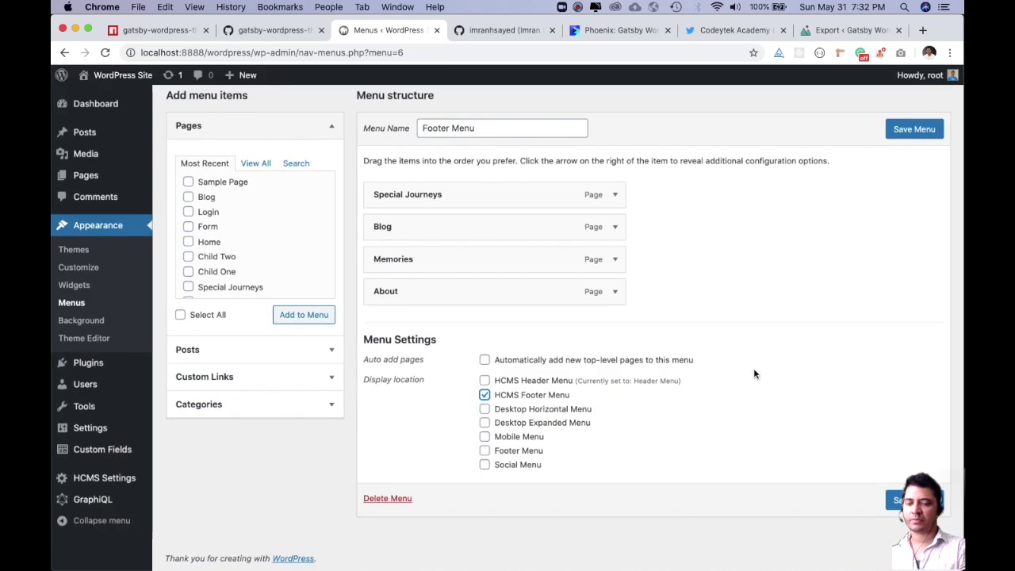
{"action": "left_click", "coordinate": [896, 499]}
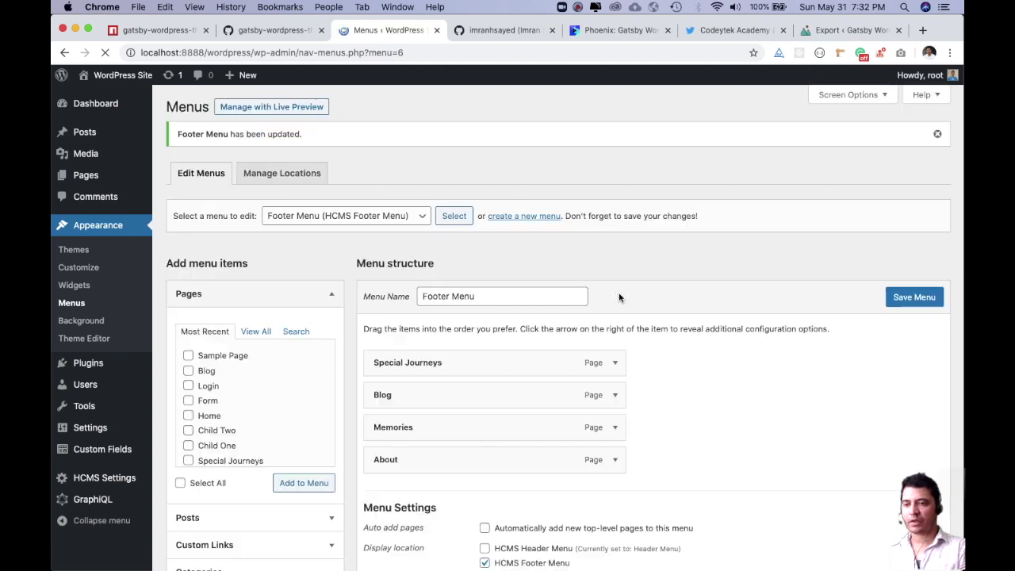
{"action": "left_click", "coordinate": [195, 32]}
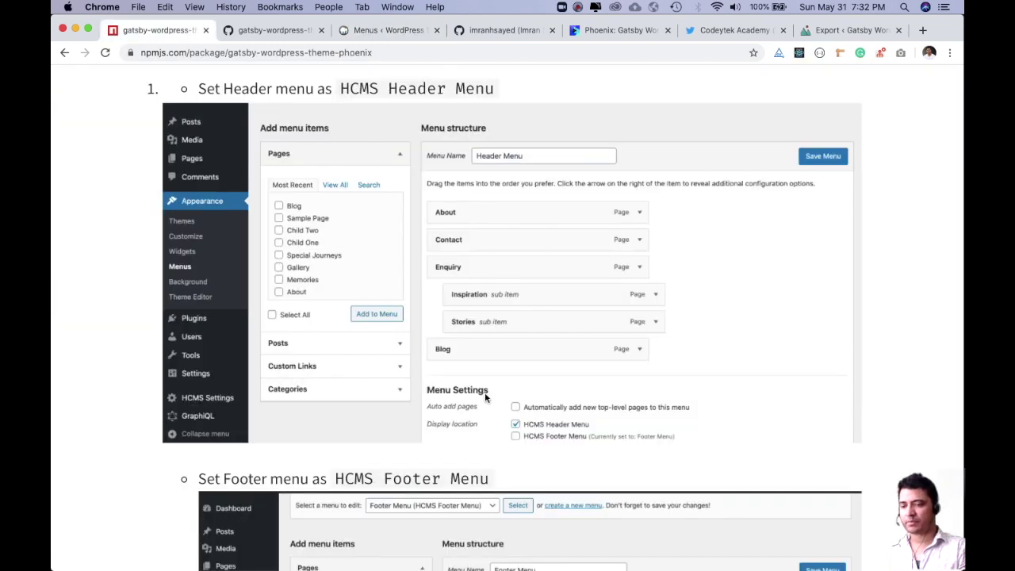